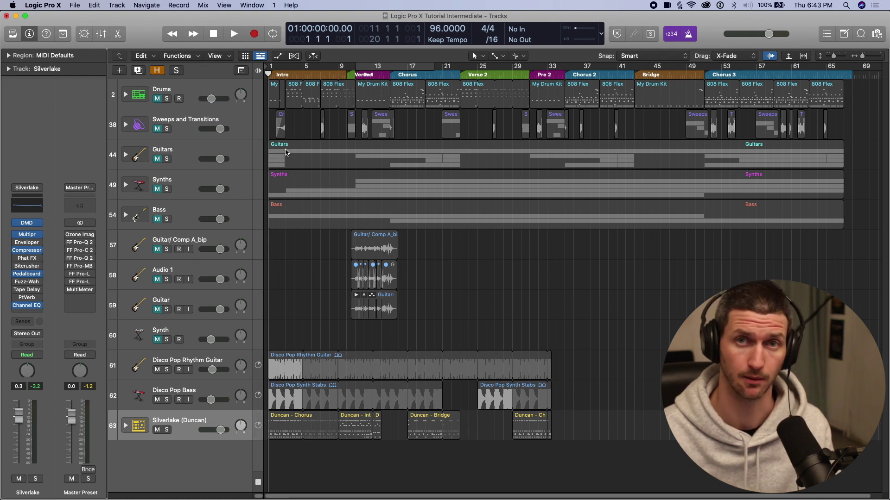
Create a new software instrument track and load Drum Machine Designer with an empty kit
{"action": "key", "text": "alt+super+s"}
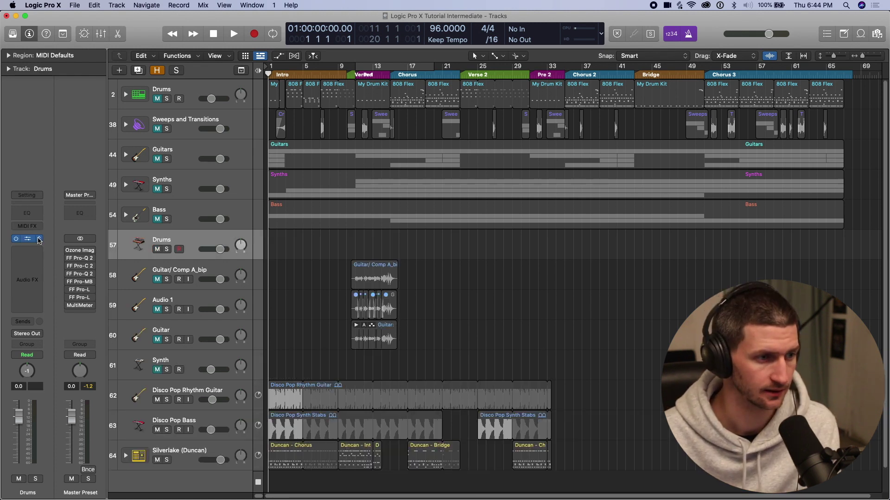
{"action": "left_click", "coordinate": [39, 240]}
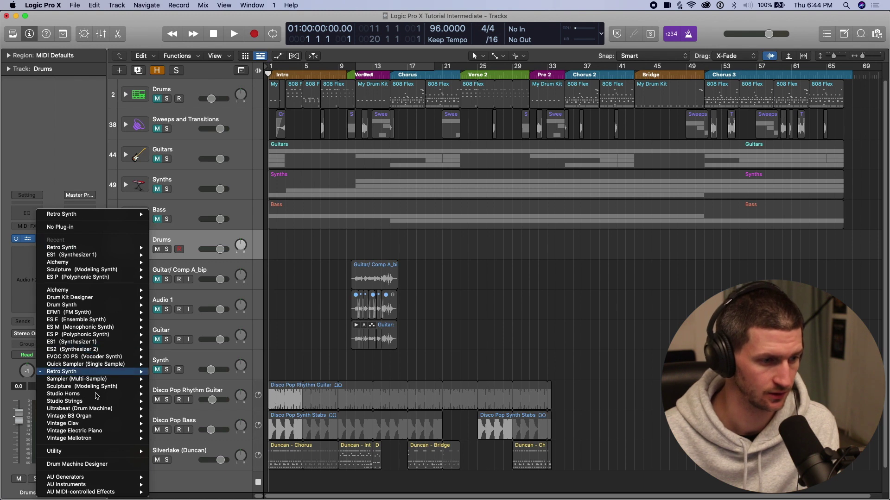
{"action": "left_click", "coordinate": [71, 465]}
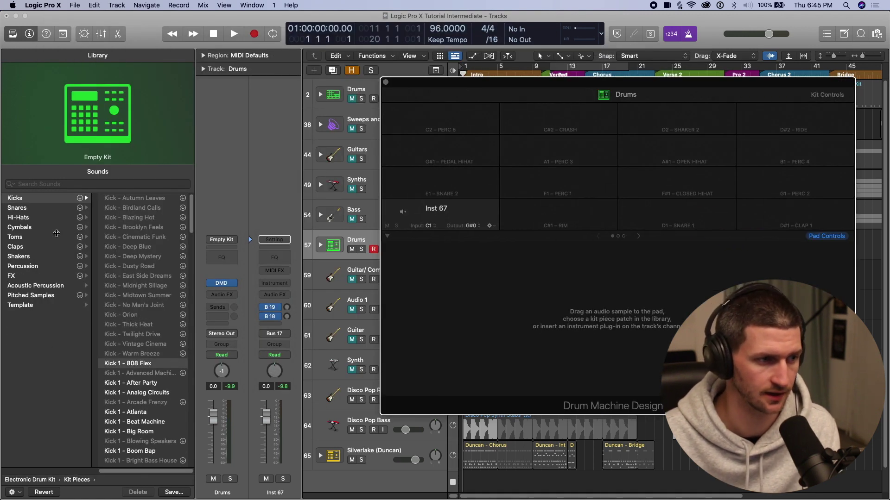
Load the 808 Flex electronic drum kit from the Library into Drum Machine Designer
{"action": "left_click", "coordinate": [559, 87]}
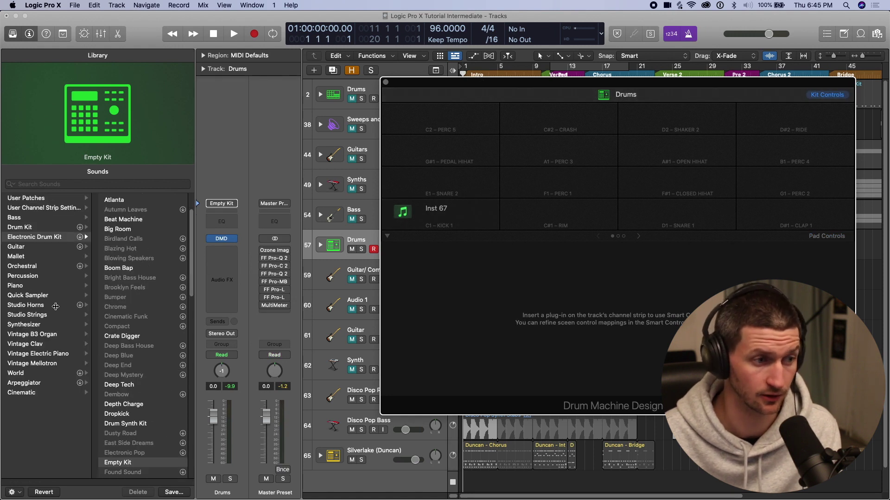
{"action": "left_click", "coordinate": [40, 234]}
{"action": "left_click", "coordinate": [131, 199]}
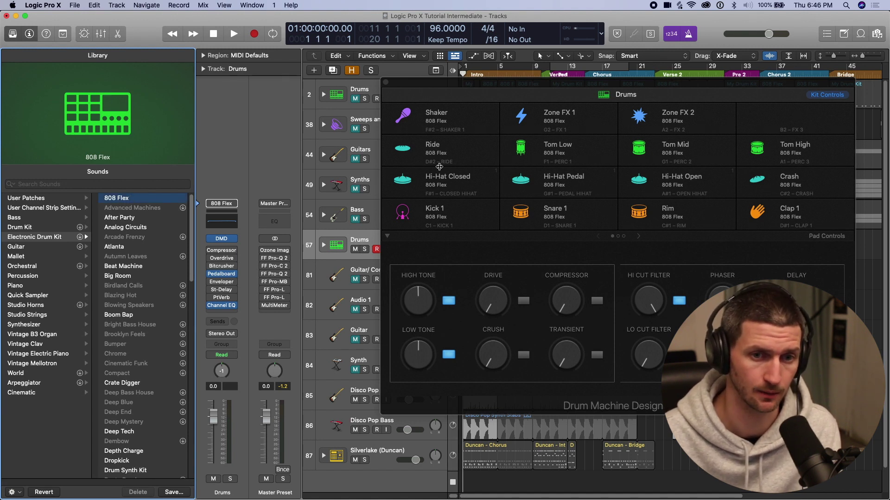
{"action": "scroll", "coordinate": [170, 386], "scroll_direction": "down", "scroll_amount": 1}
{"action": "scroll", "coordinate": [170, 387], "scroll_direction": "down", "scroll_amount": 15}
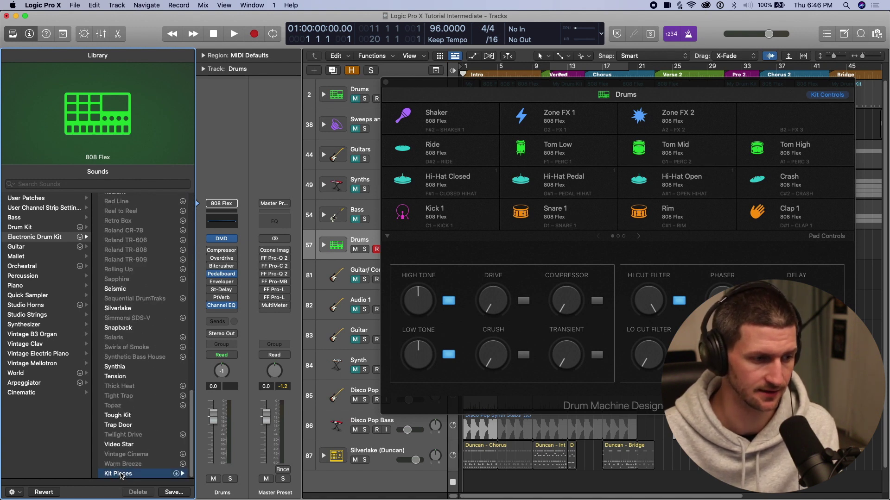
Browse the kick, tom and hi-hat kit piece categories, then return to the electronic kit list
{"action": "left_click", "coordinate": [122, 474]}
{"action": "left_click", "coordinate": [122, 198]}
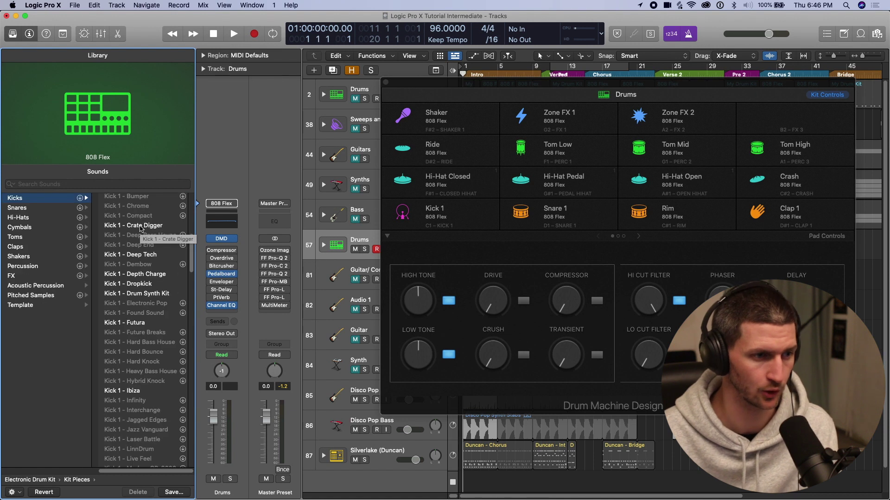
{"action": "left_click", "coordinate": [40, 237]}
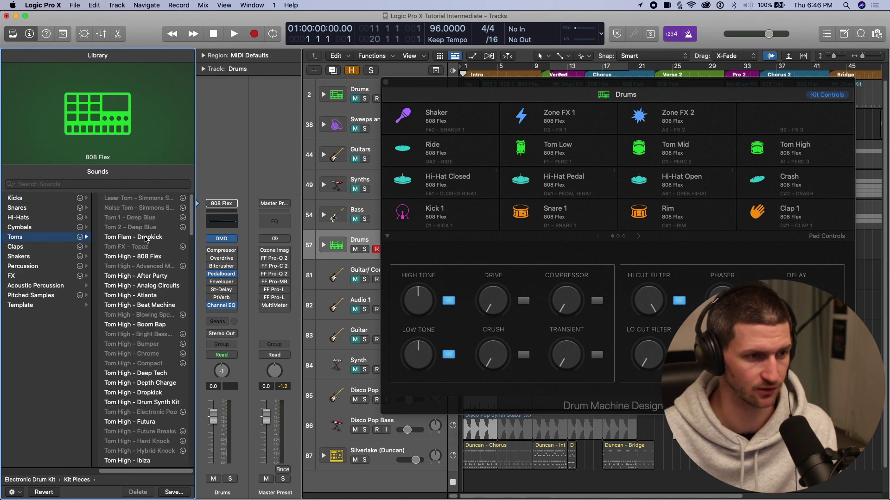
{"action": "left_click", "coordinate": [44, 217]}
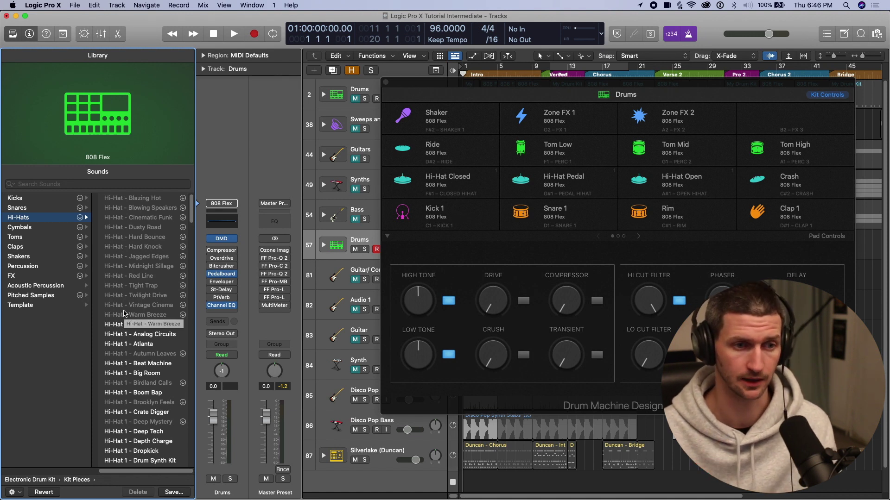
{"action": "left_click", "coordinate": [24, 480]}
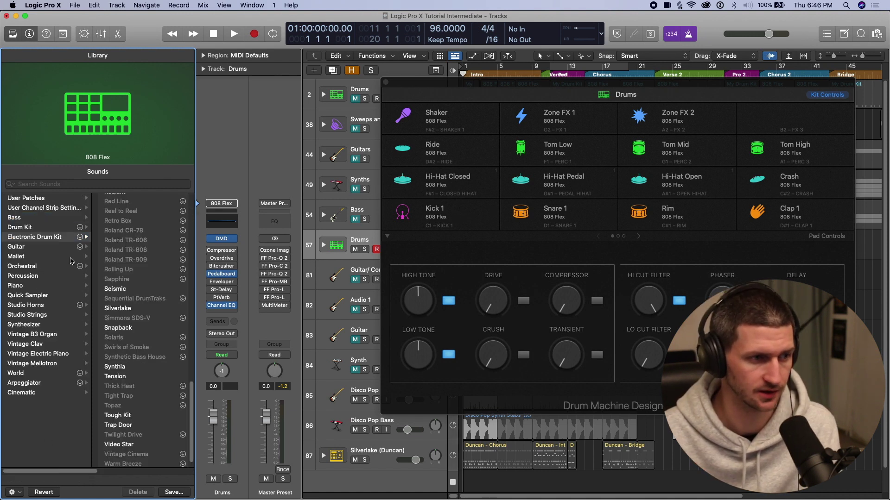
{"action": "scroll", "coordinate": [138, 238], "scroll_direction": "up", "scroll_amount": 15}
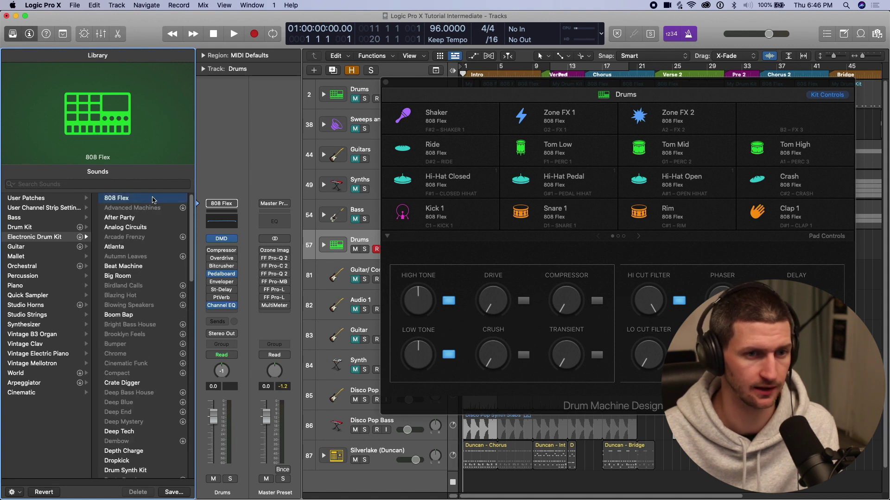
{"action": "left_click_drag", "start_coordinate": [474, 89], "coordinate": [443, 99]}
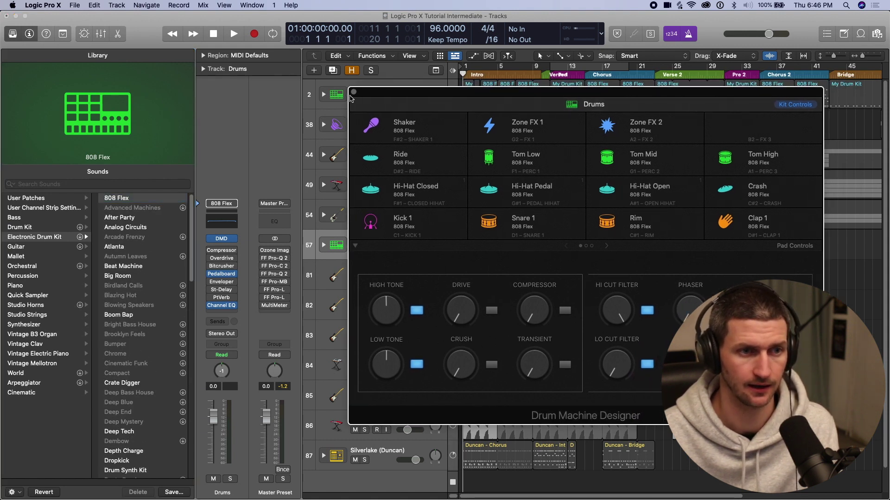
Preview the Shaker, Zone FX 1, Kick 1 and Snare 1 pads, then close Drum Machine Designer and the Library
{"action": "left_click", "coordinate": [353, 94]}
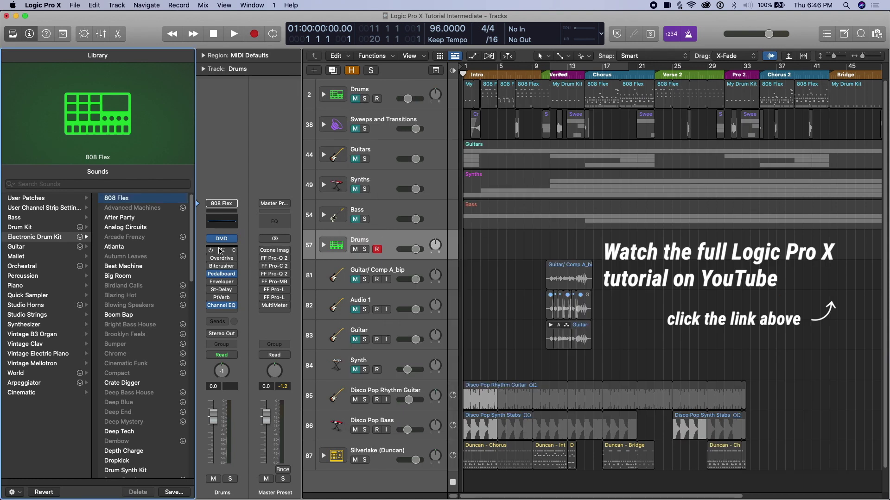
{"action": "left_click", "coordinate": [223, 240]}
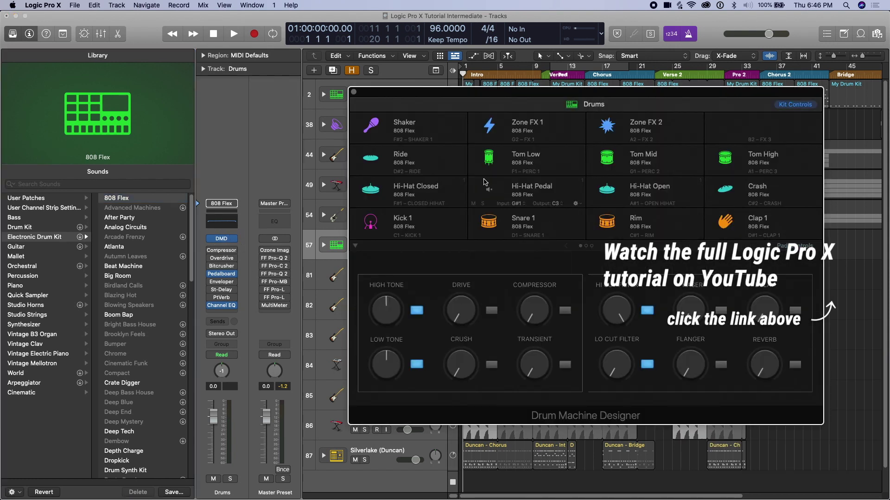
{"action": "left_click", "coordinate": [430, 132]}
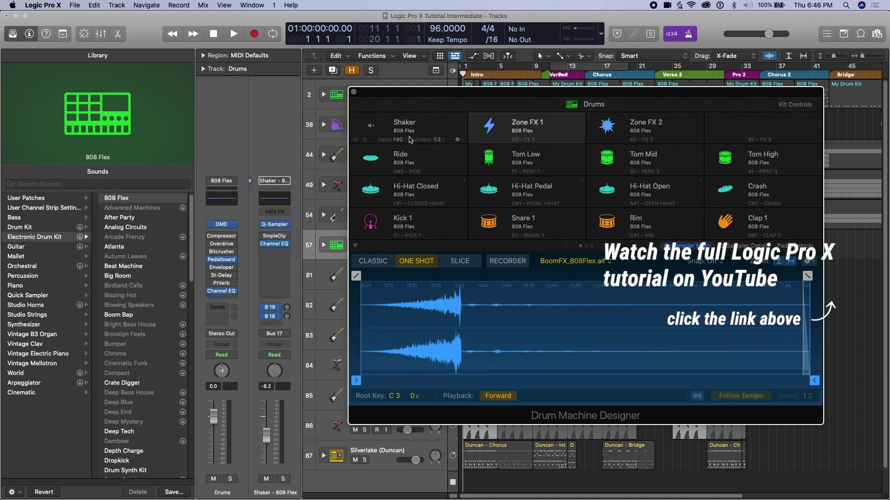
{"action": "left_click", "coordinate": [489, 126]}
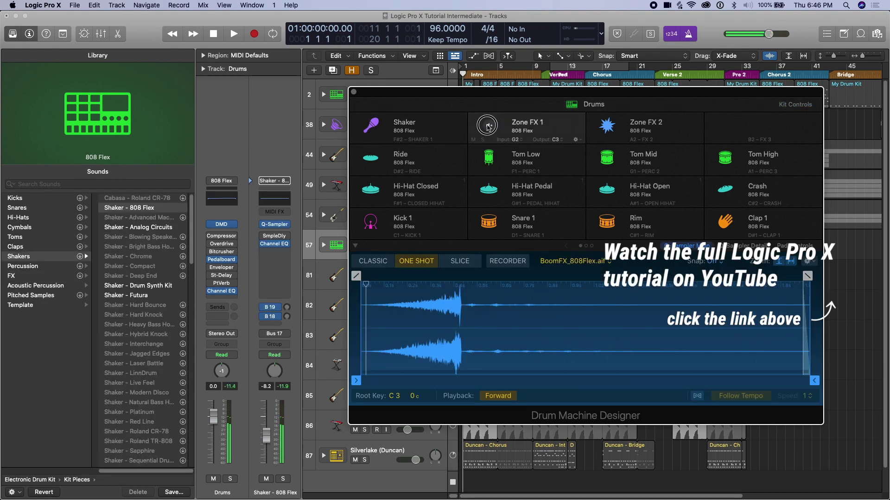
{"action": "left_click", "coordinate": [370, 223]}
{"action": "left_click", "coordinate": [488, 222]}
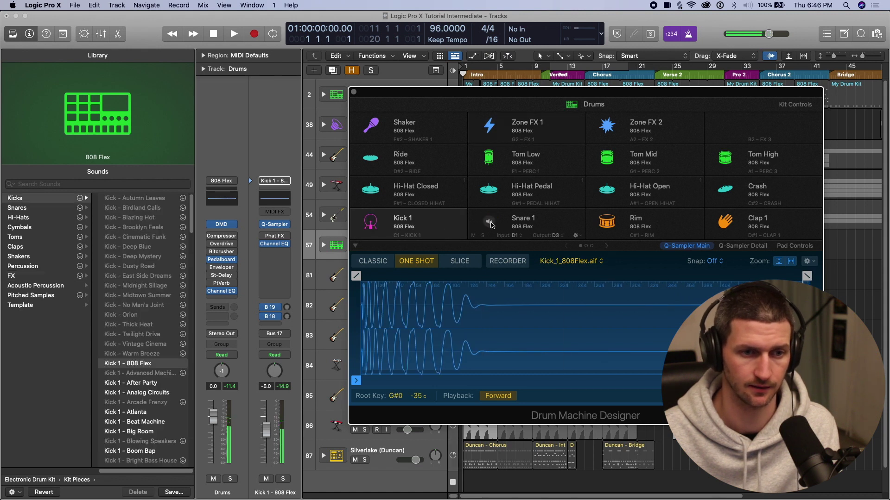
{"action": "left_click", "coordinate": [354, 94]}
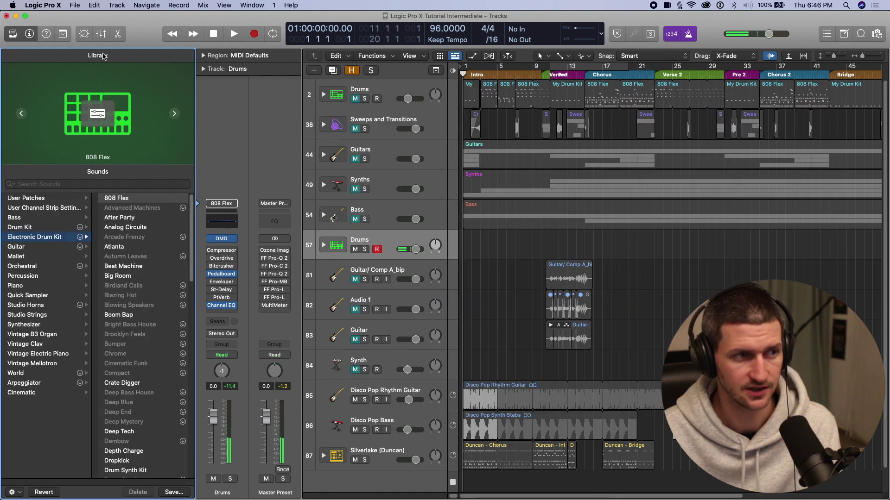
{"action": "left_click", "coordinate": [13, 35]}
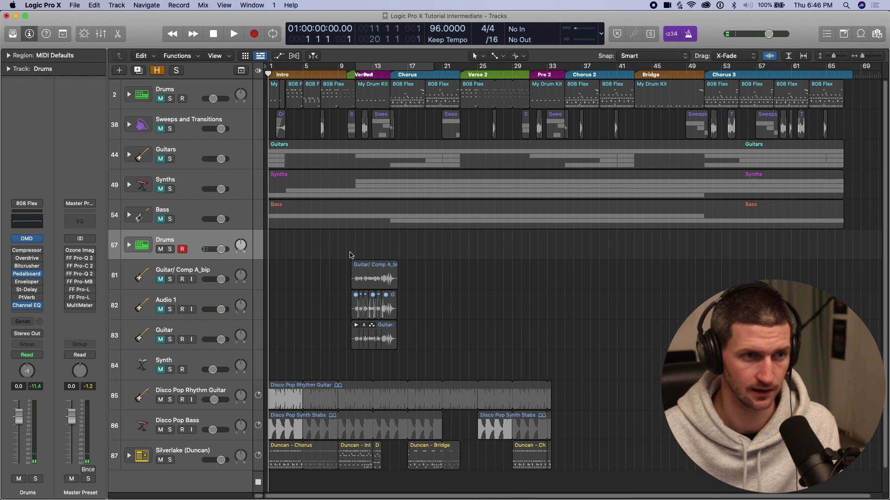
With the Pencil tool, draw a Drums region at bar 11 extending to bar 15
{"action": "key", "text": "super+Right"}
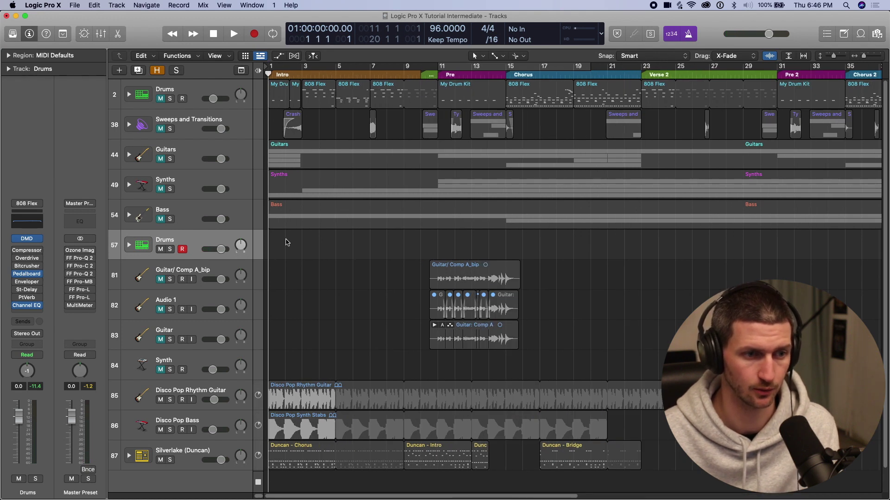
{"action": "key", "text": "t"}
{"action": "key", "text": "p"}
{"action": "left_click", "coordinate": [446, 245]}
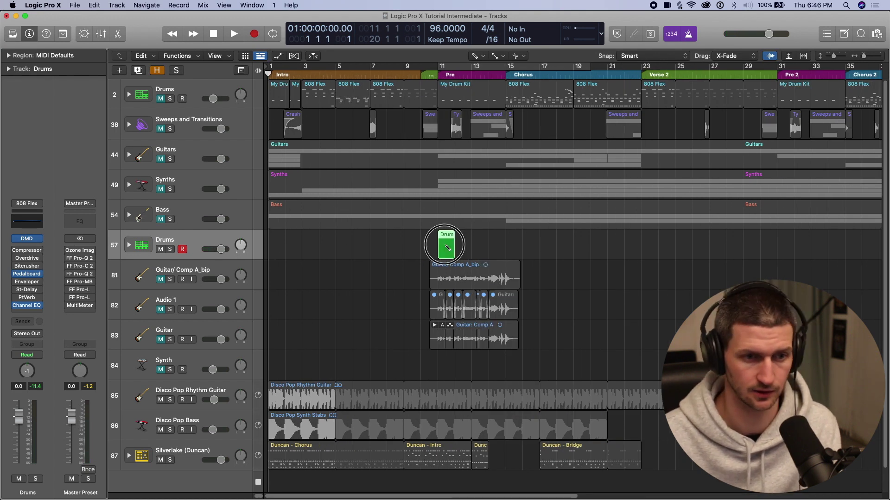
{"action": "left_click_drag", "start_coordinate": [451, 250], "coordinate": [505, 248]}
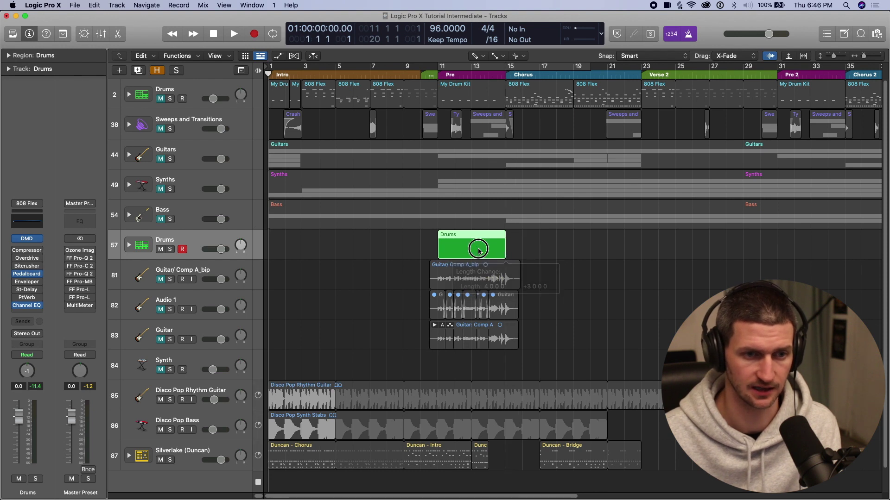
Add and delete test notes on Zone FX 2 and Cowbell, then draw a short region near bar 8
{"action": "double_click", "coordinate": [478, 246]}
{"action": "left_click", "coordinate": [311, 378]}
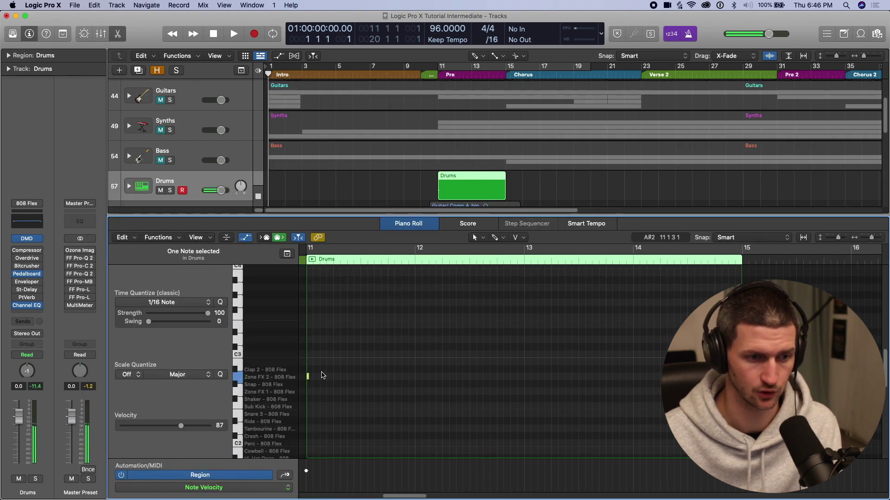
{"action": "scroll", "coordinate": [323, 375], "scroll_direction": "down", "scroll_amount": 2}
{"action": "scroll", "coordinate": [323, 374], "scroll_direction": "down", "scroll_amount": 5}
{"action": "left_click", "coordinate": [308, 353]}
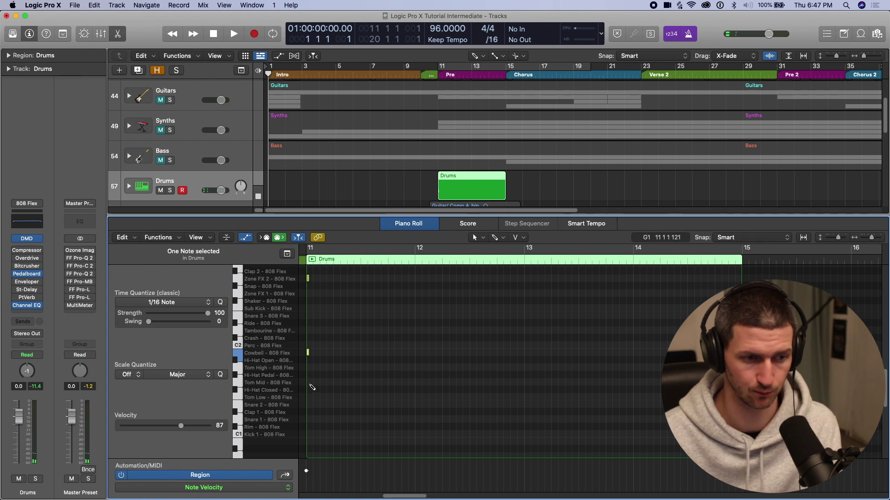
{"action": "left_click_drag", "start_coordinate": [401, 406], "coordinate": [368, 288]}
{"action": "scroll", "coordinate": [354, 381], "scroll_direction": "up", "scroll_amount": 2}
{"action": "left_click_drag", "start_coordinate": [357, 382], "coordinate": [305, 290]}
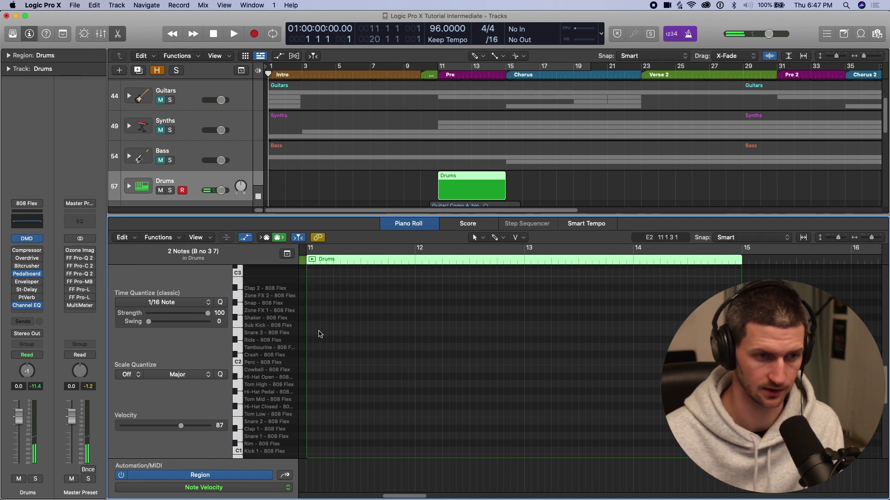
{"action": "key", "text": "e"}
{"action": "left_click", "coordinate": [406, 215]}
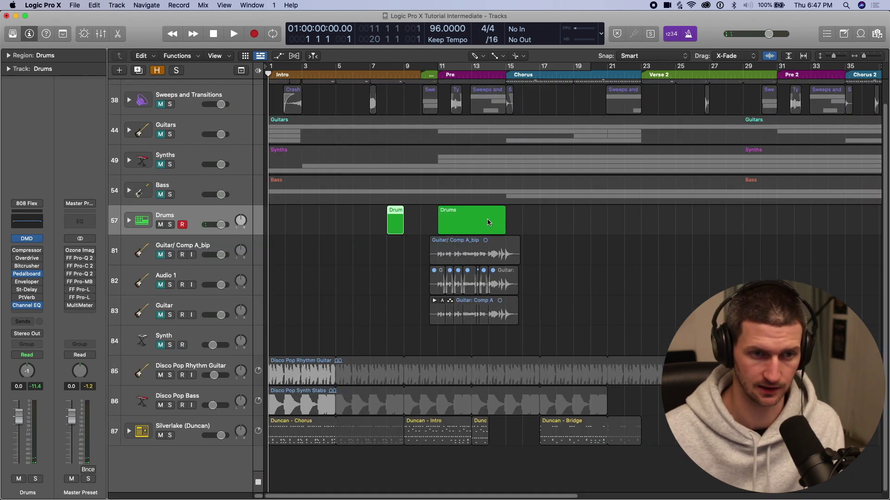
Delete both old Drums regions using the Pointer tool
{"action": "key", "text": "t"}
{"action": "key", "text": "t"}
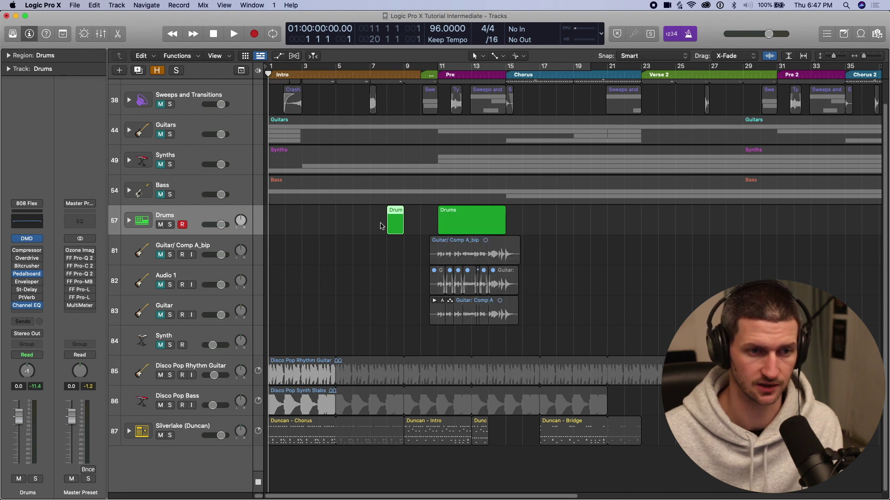
{"action": "key", "text": "t"}
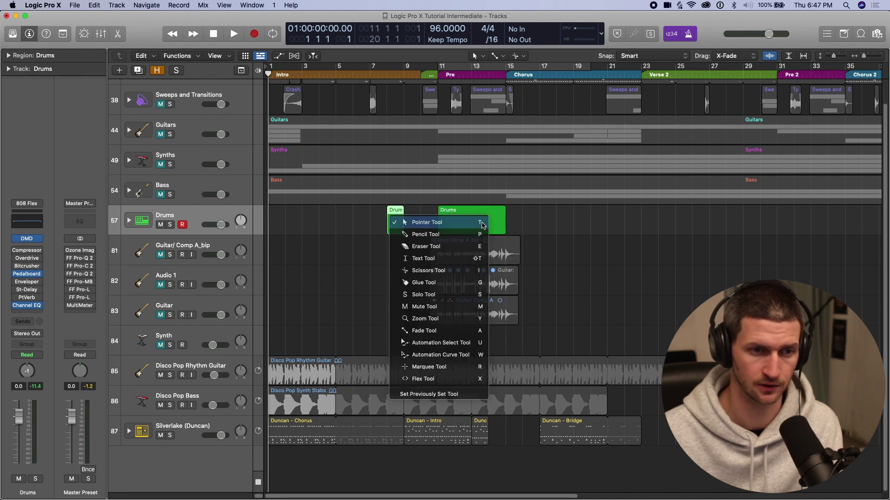
{"action": "left_click", "coordinate": [453, 222]}
{"action": "left_click", "coordinate": [449, 219], "text": "shift"}
{"action": "key", "text": "Delete"}
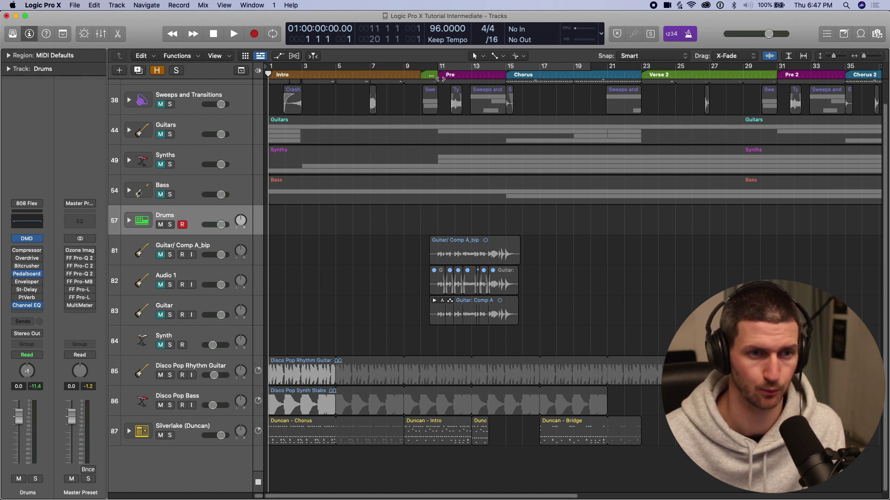
Place the playhead at bar 11 and open the Drums Piano Roll
{"action": "left_click", "coordinate": [438, 78]}
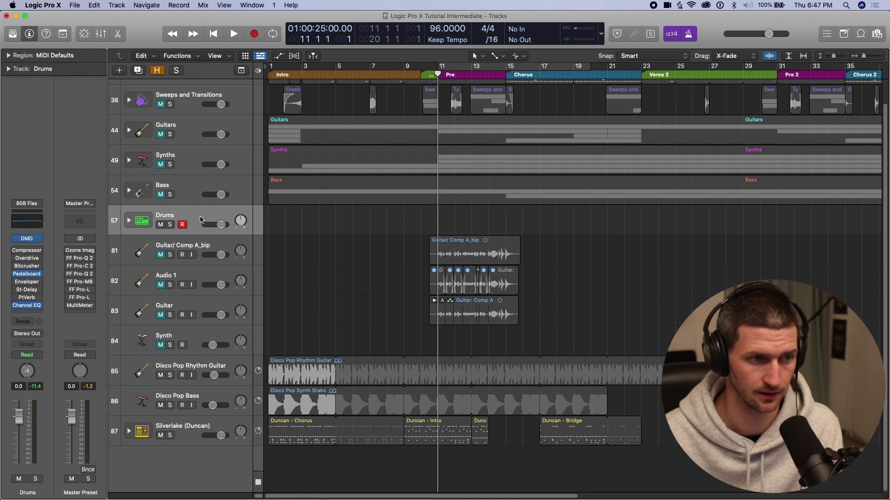
{"action": "key", "text": "e"}
{"action": "scroll", "coordinate": [377, 306], "scroll_direction": "up", "scroll_amount": 2}
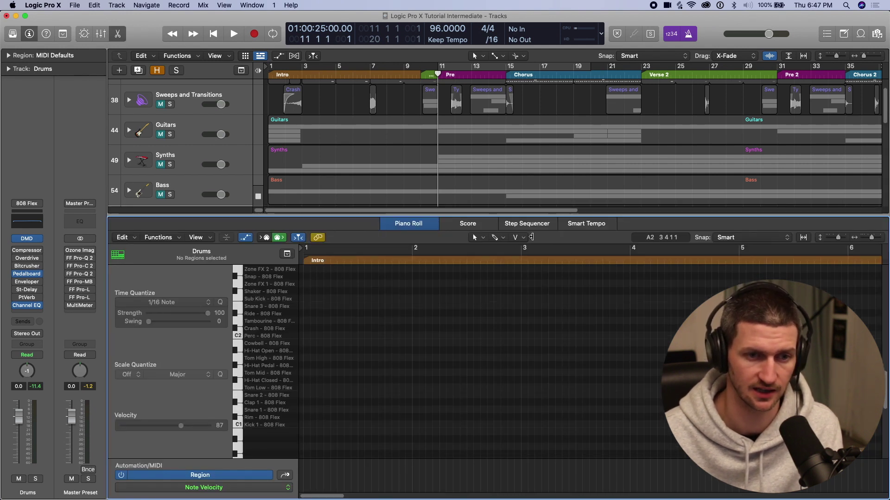
In the Step Sequencer, turn on Kick 1 at step 1 and Sub Kick at step 4
{"action": "left_click", "coordinate": [531, 224]}
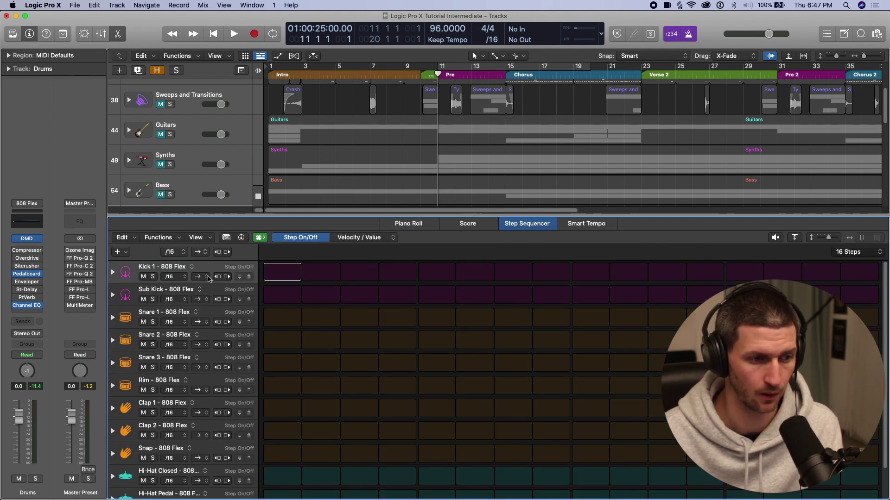
{"action": "scroll", "coordinate": [215, 366], "scroll_direction": "down", "scroll_amount": 2}
{"action": "scroll", "coordinate": [201, 401], "scroll_direction": "up", "scroll_amount": 2}
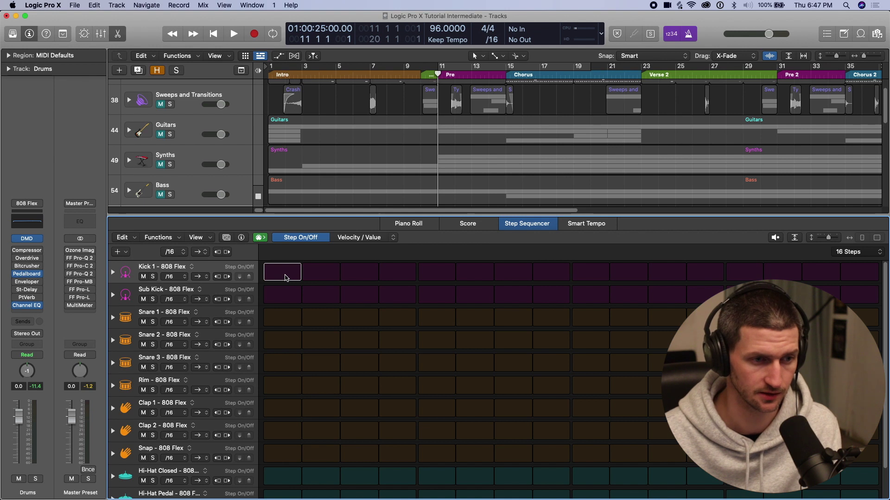
{"action": "left_click", "coordinate": [285, 277]}
{"action": "left_click", "coordinate": [396, 297]}
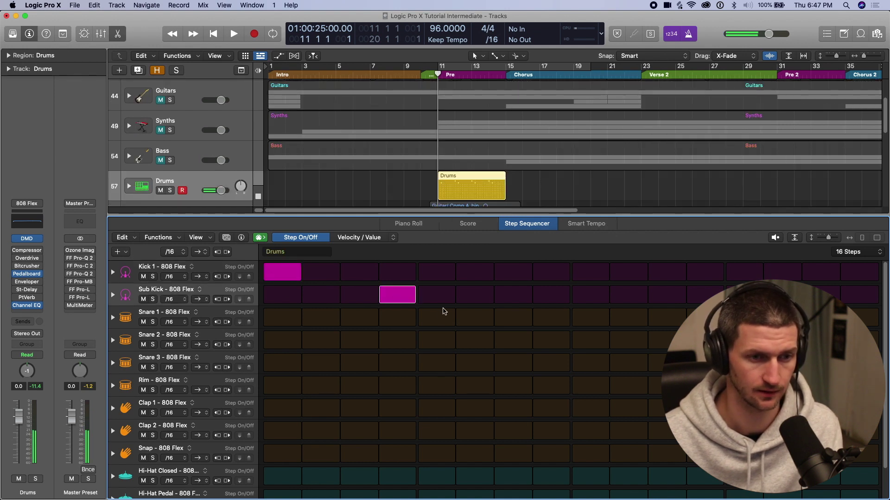
Turn on Snare 1 and Snare 2 on steps 1 through 4
{"action": "left_click", "coordinate": [283, 318]}
{"action": "left_click", "coordinate": [282, 341]}
{"action": "left_click", "coordinate": [320, 340]}
{"action": "left_click", "coordinate": [320, 317]}
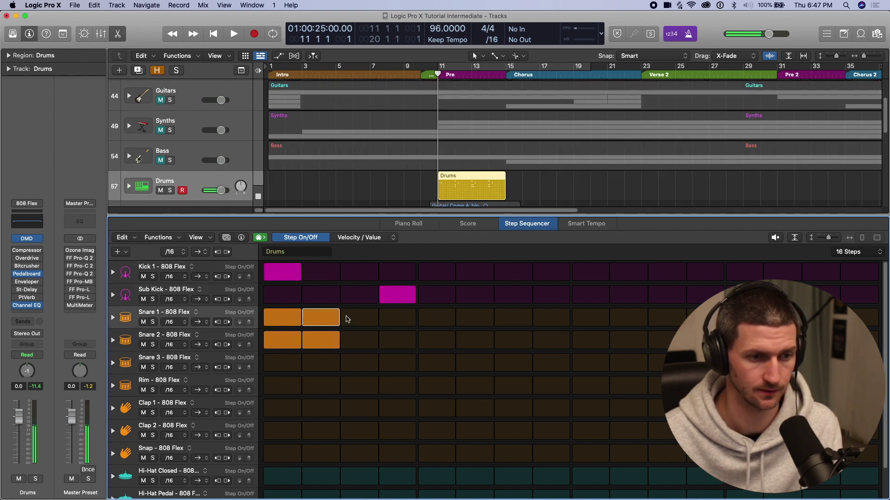
{"action": "left_click", "coordinate": [359, 317]}
{"action": "left_click", "coordinate": [360, 341]}
{"action": "left_click", "coordinate": [397, 340]}
{"action": "left_click", "coordinate": [397, 318]}
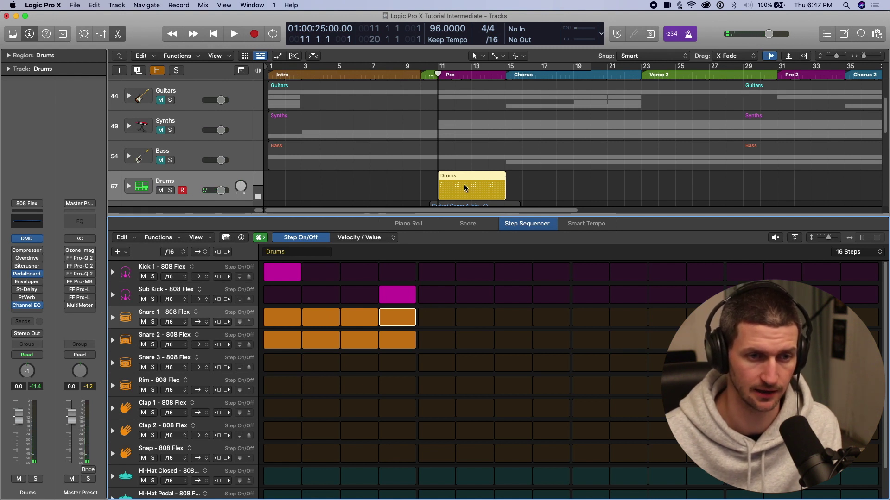
Play back the new 808 pattern, then stop it
{"action": "scroll", "coordinate": [465, 188], "scroll_direction": "down", "scroll_amount": 1}
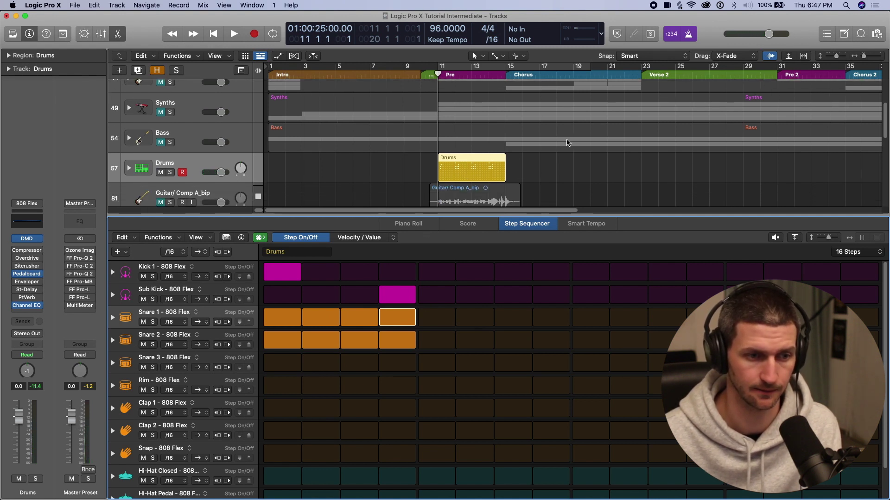
{"action": "key", "text": "space"}
{"action": "key", "text": "space"}
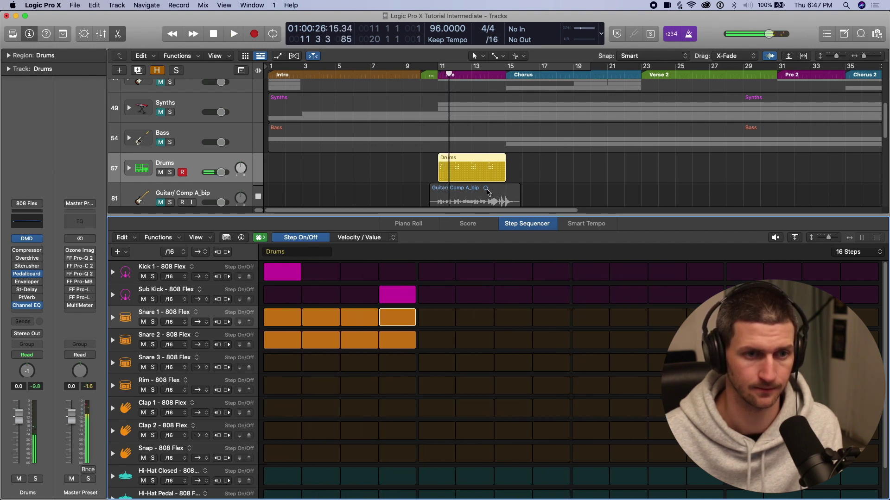
{"action": "key", "text": "e"}
{"action": "left_click", "coordinate": [161, 437]}
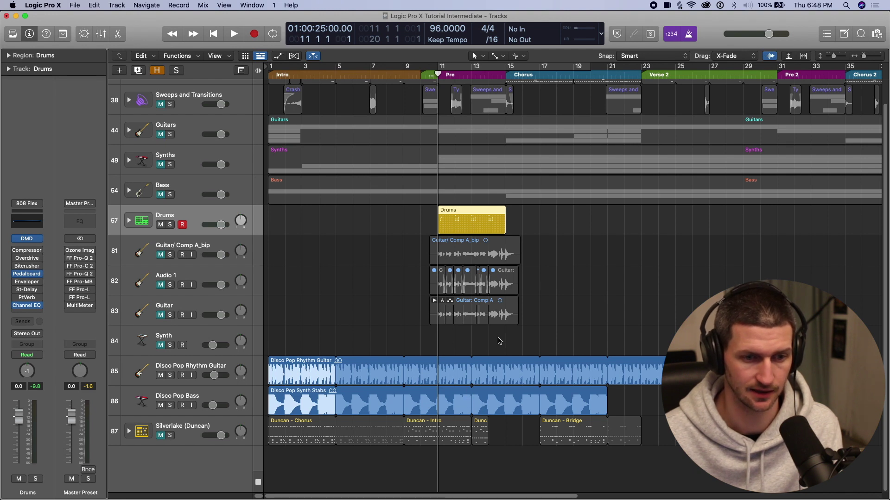
Move the playhead to bar 13, delete the Drums region and reopen the step grid
{"action": "left_click_drag", "start_coordinate": [438, 74], "coordinate": [472, 92]}
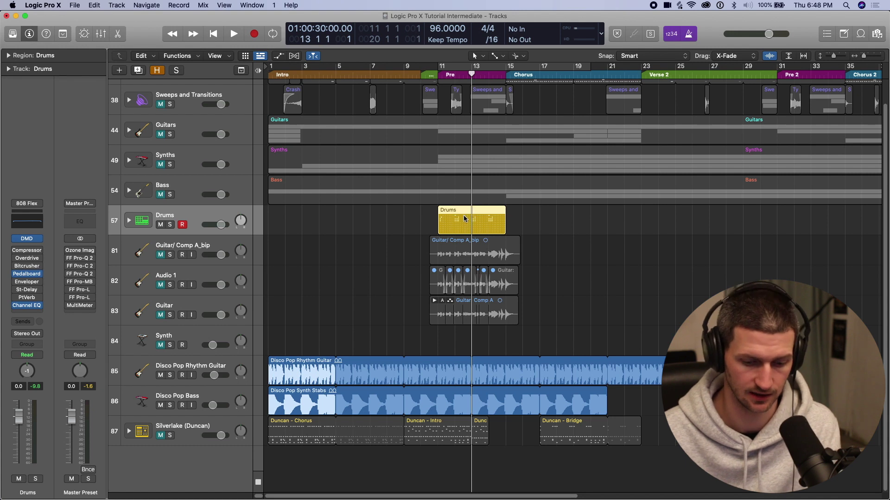
{"action": "key", "text": "Delete"}
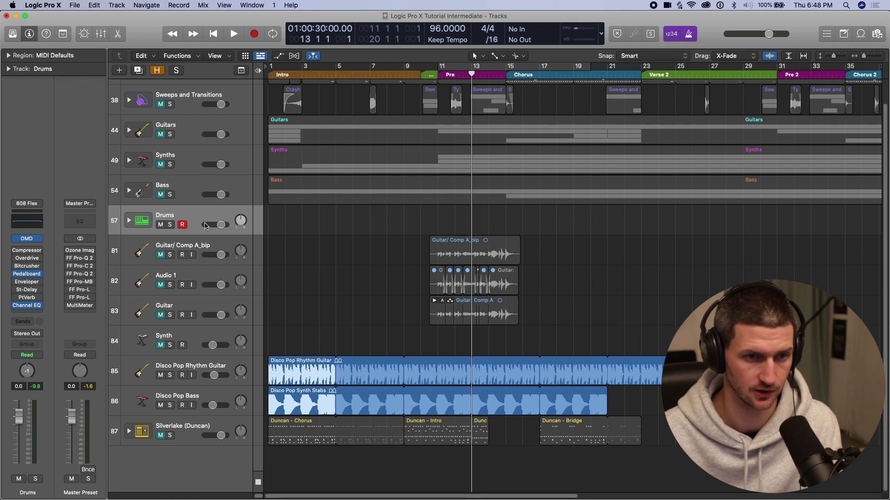
{"action": "key", "text": "e"}
{"action": "scroll", "coordinate": [440, 199], "scroll_direction": "down", "scroll_amount": 5}
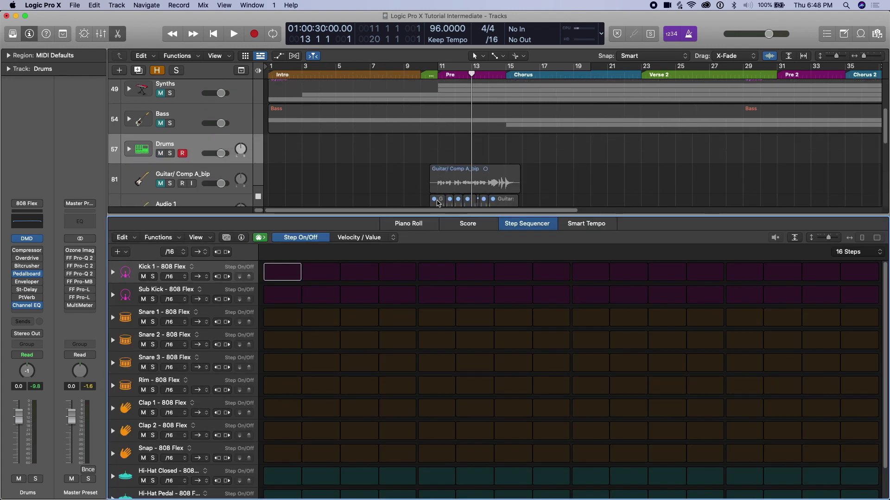
Program Kick 1 on steps 1 and 9 and Snare 1 on steps 5 and 13
{"action": "left_click", "coordinate": [267, 277]}
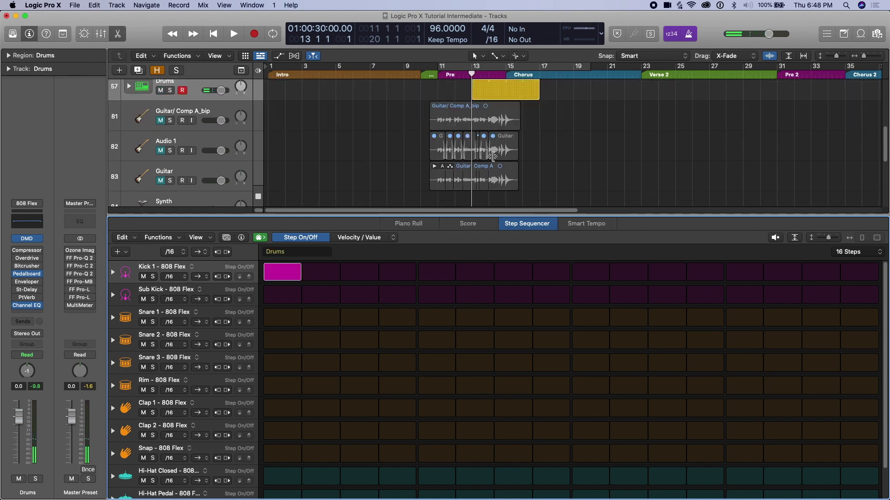
{"action": "scroll", "coordinate": [510, 171], "scroll_direction": "down", "scroll_amount": 5}
{"action": "scroll", "coordinate": [492, 160], "scroll_direction": "up", "scroll_amount": 5}
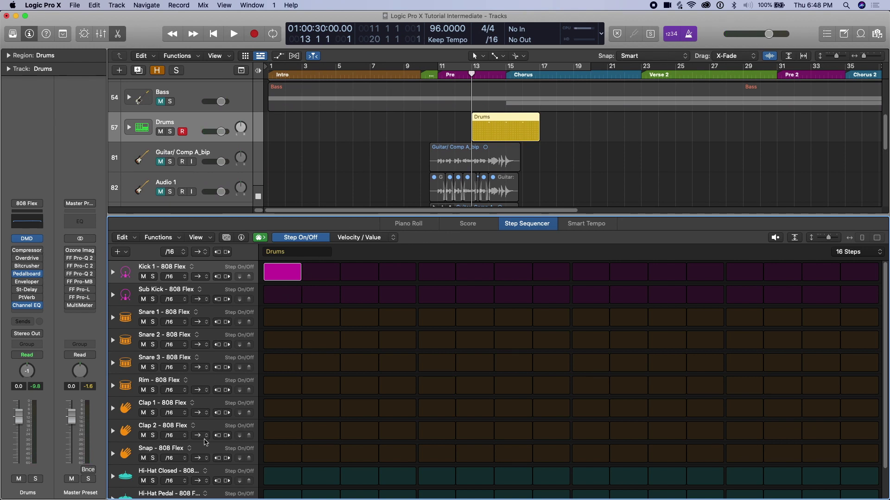
{"action": "scroll", "coordinate": [211, 438], "scroll_direction": "down", "scroll_amount": 2}
{"action": "scroll", "coordinate": [218, 417], "scroll_direction": "up", "scroll_amount": 2}
{"action": "left_click", "coordinate": [441, 322]}
{"action": "left_click", "coordinate": [577, 273]}
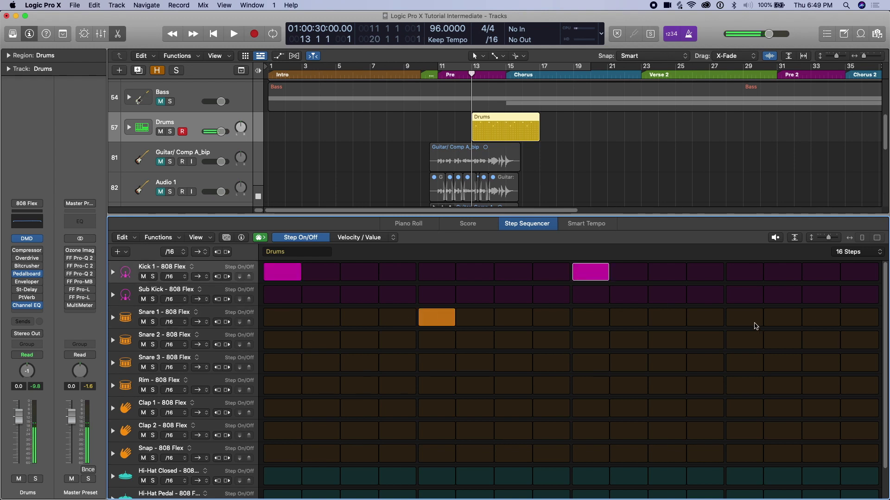
{"action": "left_click", "coordinate": [752, 323]}
Play, stop and replay the new beat to audition it
{"action": "key", "text": "space"}
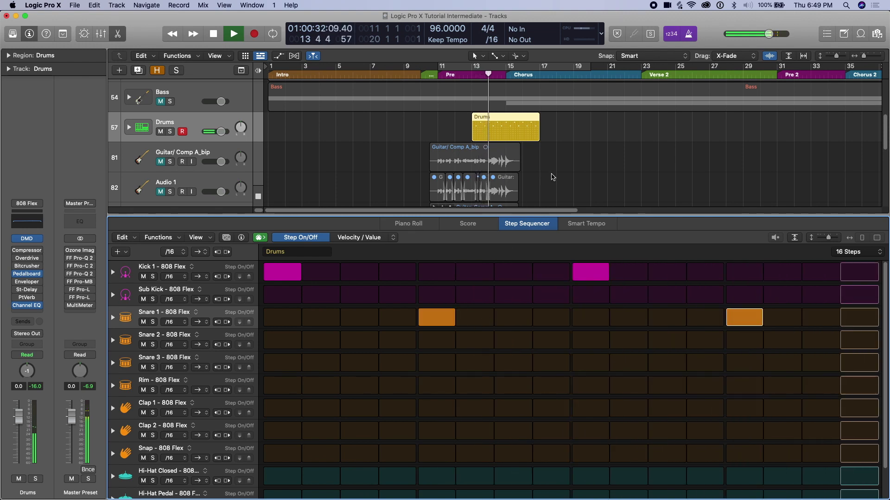
{"action": "key", "text": "space"}
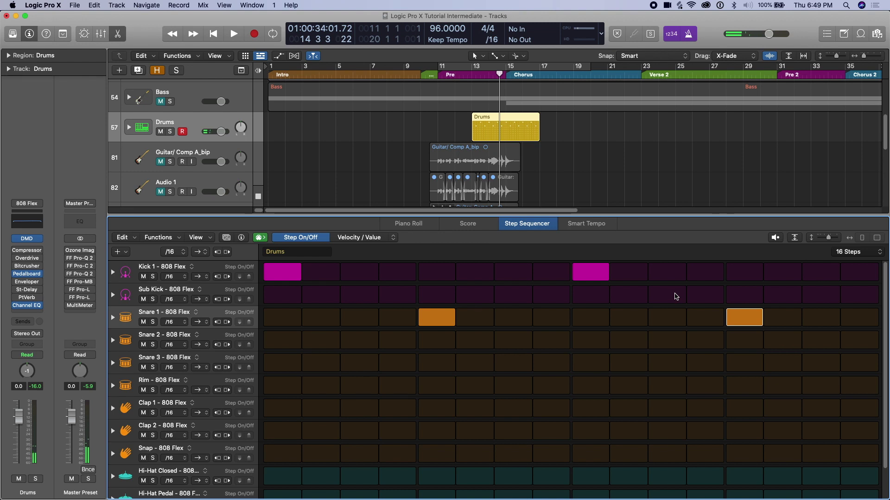
{"action": "key", "text": "space"}
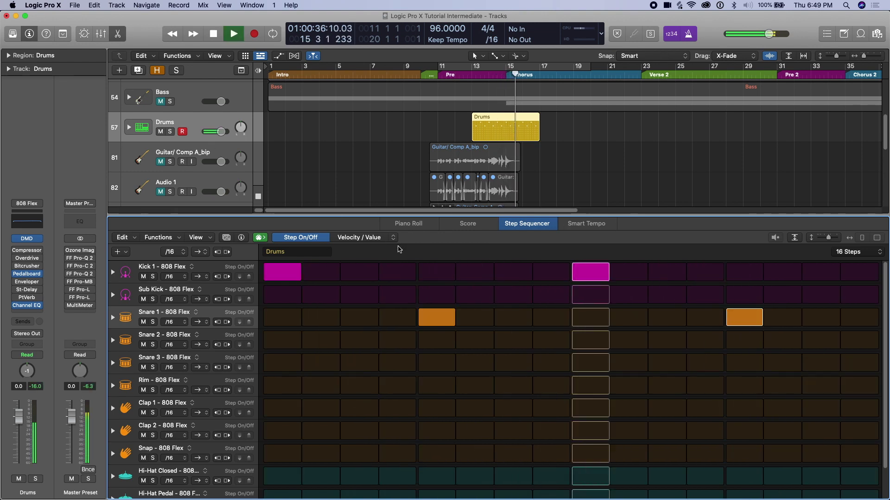
Lower the Disco Pop backing track's volume to -14.6 dB
{"action": "key", "text": "e"}
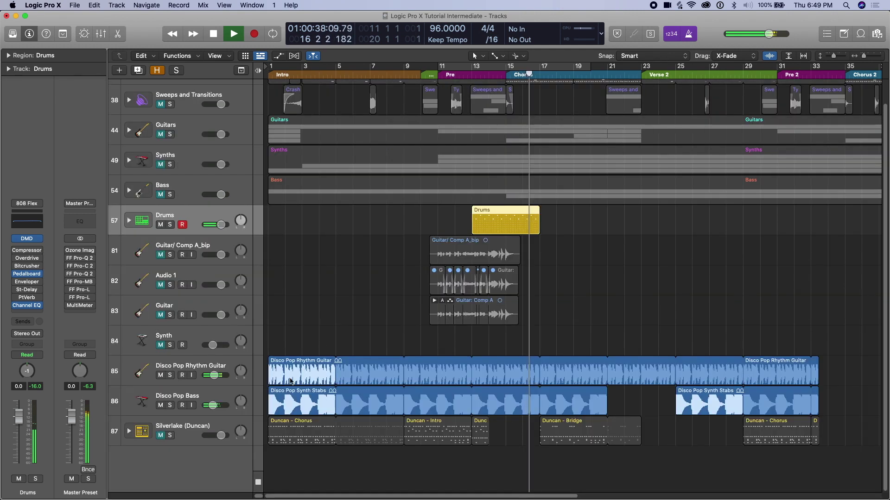
{"action": "left_click", "coordinate": [215, 397]}
{"action": "left_click_drag", "start_coordinate": [215, 383], "coordinate": [200, 405]}
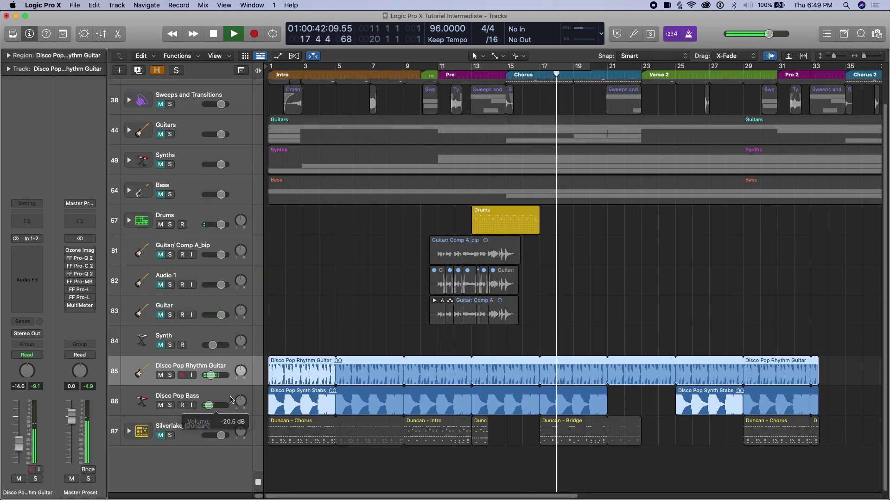
{"action": "key", "text": "space"}
Set a cycle over bars 13–15 and play it back in a loop
{"action": "left_click_drag", "start_coordinate": [471, 67], "coordinate": [539, 68]}
{"action": "key", "text": "space"}
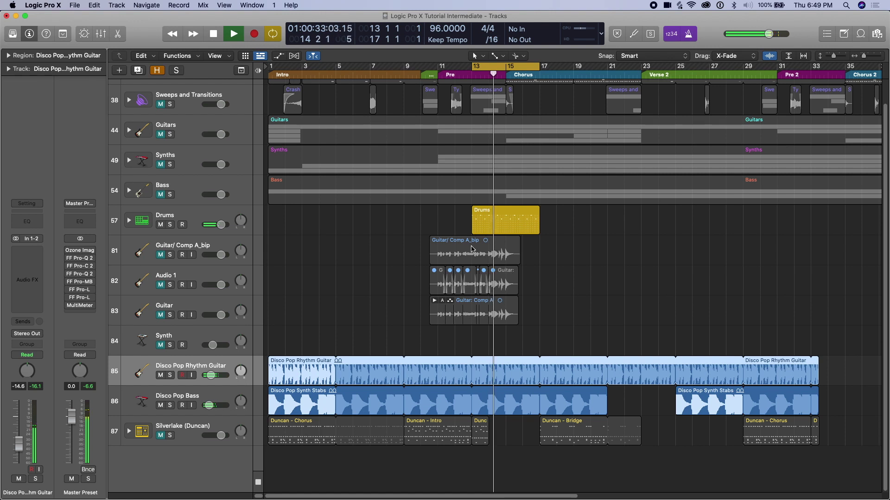
{"action": "left_click", "coordinate": [518, 218]}
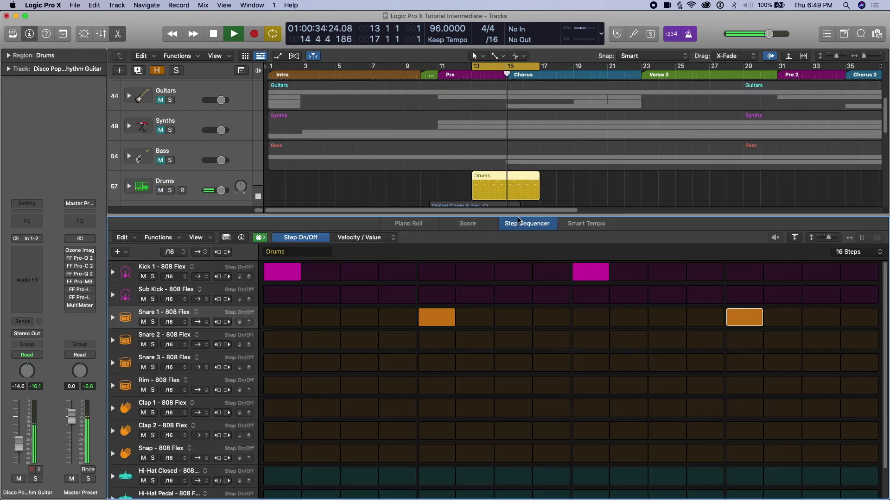
Stop playback and add a Sub Kick hit on step 1 plus Snare 3 on steps 5 and 13
{"action": "key", "text": "space"}
{"action": "left_click", "coordinate": [282, 296]}
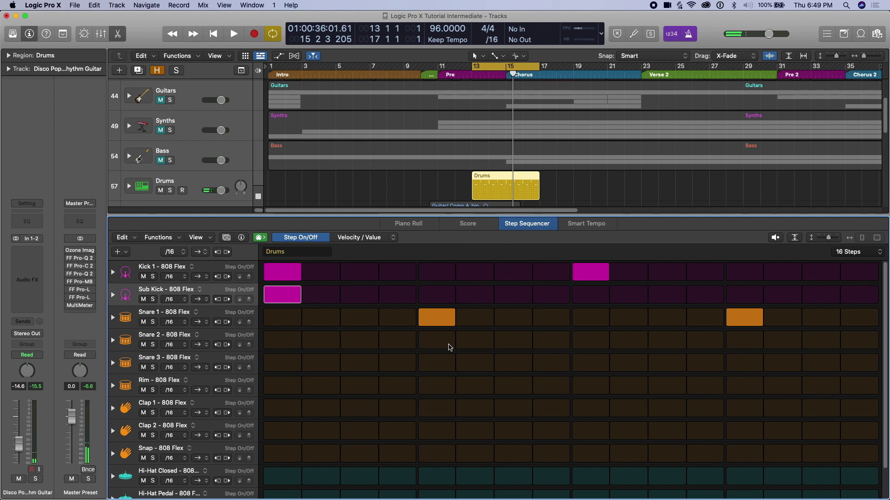
{"action": "left_click", "coordinate": [444, 363]}
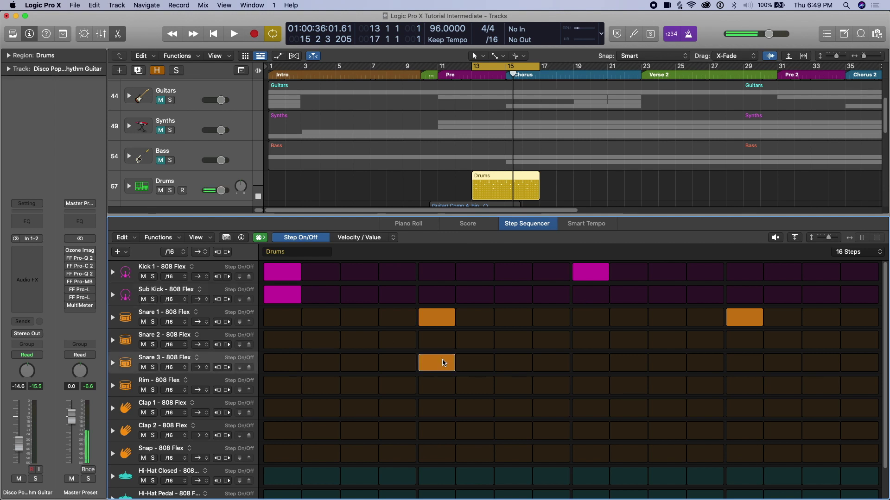
{"action": "left_click", "coordinate": [730, 370]}
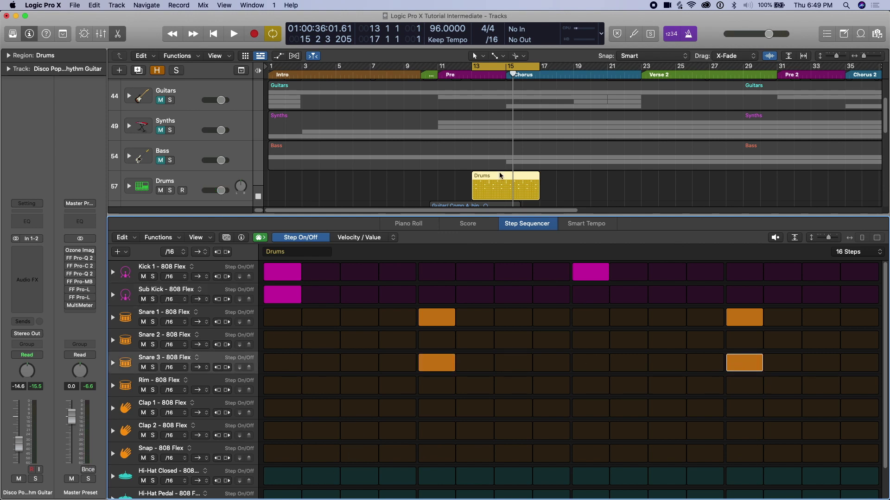
{"action": "left_click", "coordinate": [859, 254]}
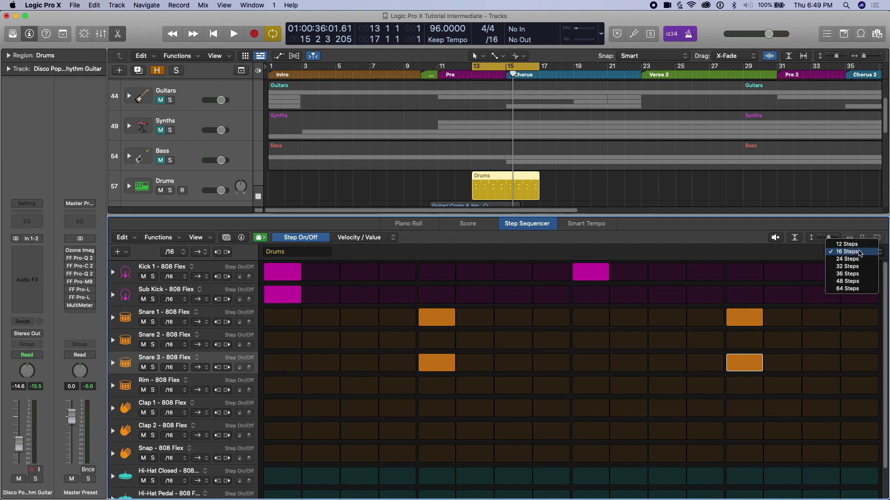
Set the pattern length to 48 steps and remove two Kick 1 hits
{"action": "left_click", "coordinate": [856, 282]}
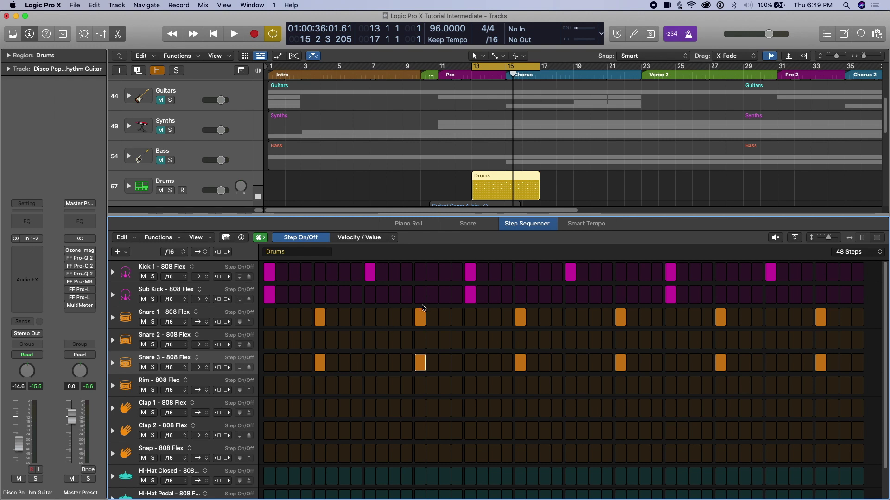
{"action": "key", "text": "space"}
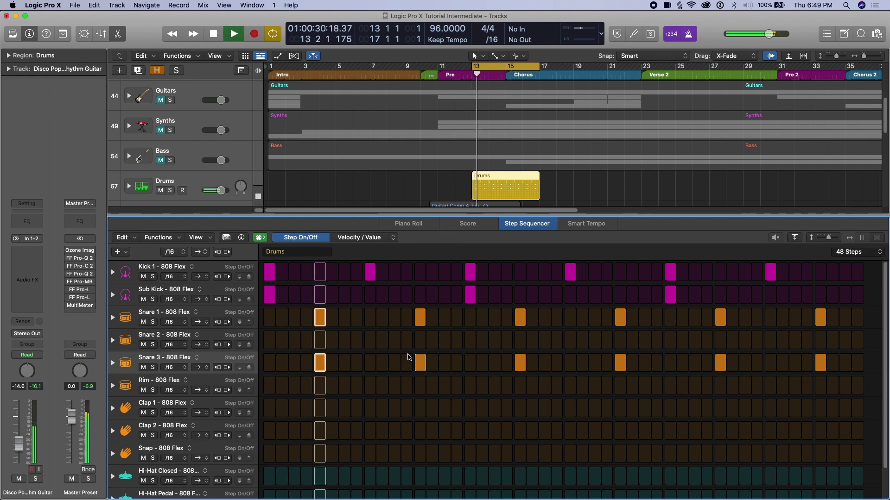
{"action": "left_click", "coordinate": [369, 274]}
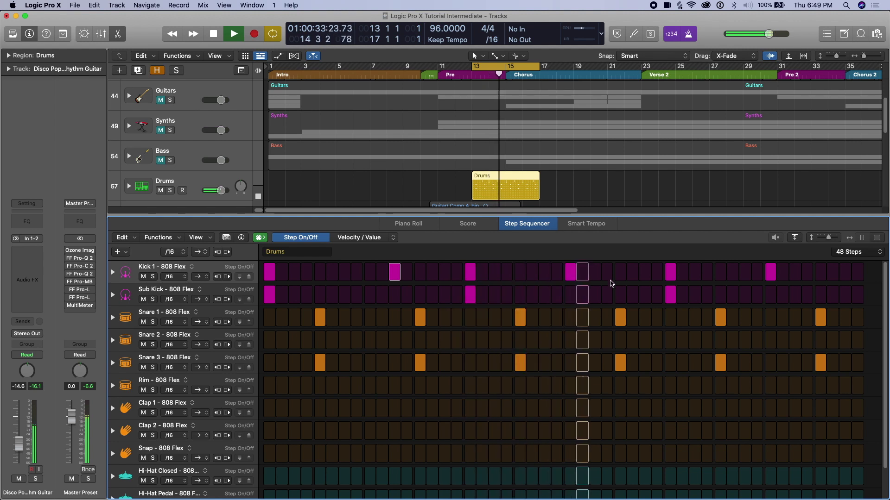
{"action": "key", "text": "space"}
{"action": "left_click", "coordinate": [574, 277]}
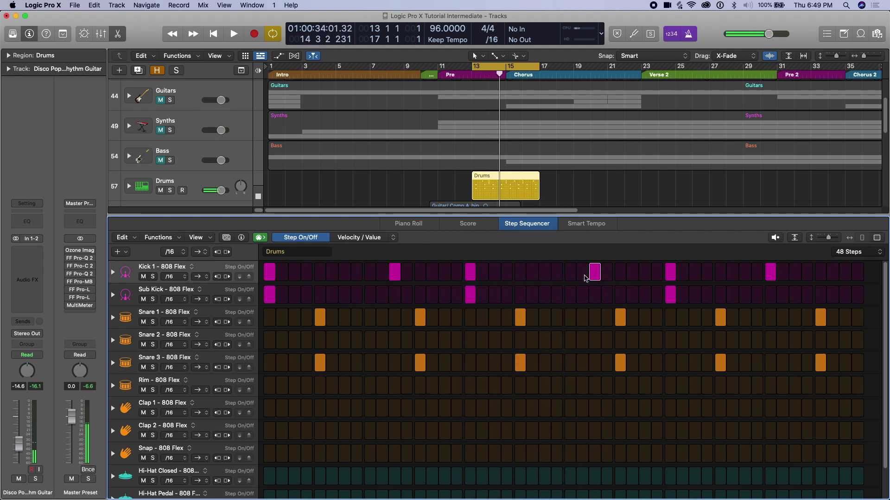
{"action": "key", "text": "space"}
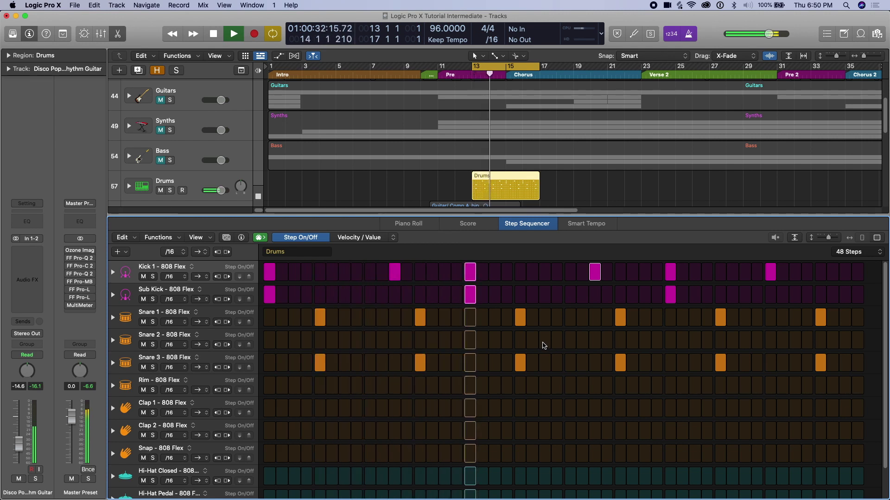
Add a mid-pattern Kick 1 hit, remove the late one, and add Rim hits
{"action": "left_click", "coordinate": [632, 273]}
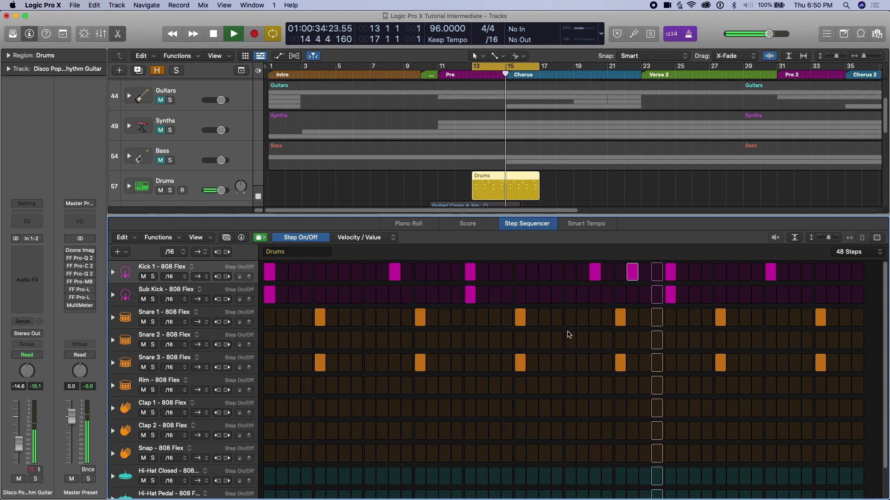
{"action": "key", "text": "space"}
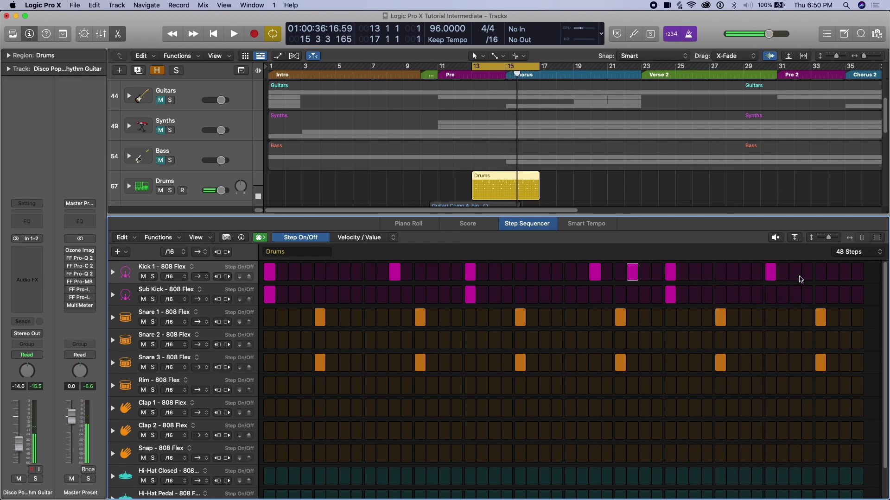
{"action": "left_click", "coordinate": [769, 278]}
{"action": "key", "text": "space"}
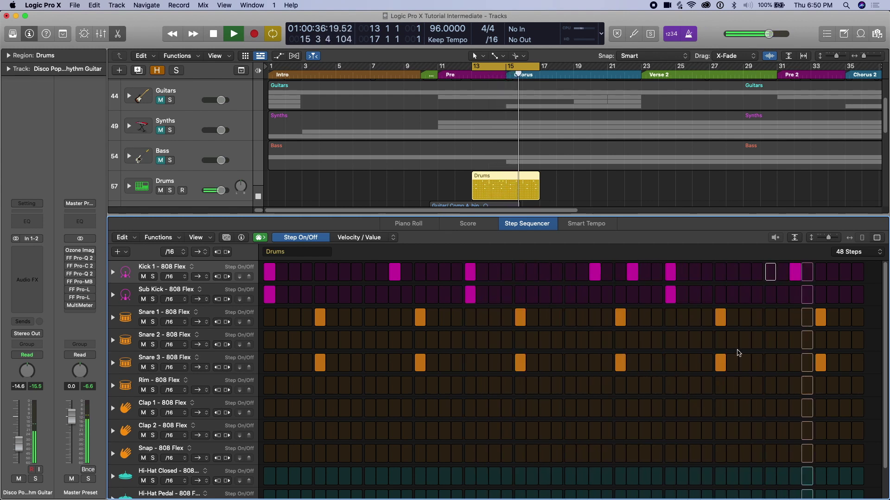
{"action": "left_click", "coordinate": [720, 385]}
{"action": "key", "text": "space"}
{"action": "scroll", "coordinate": [336, 426], "scroll_direction": "down", "scroll_amount": 1}
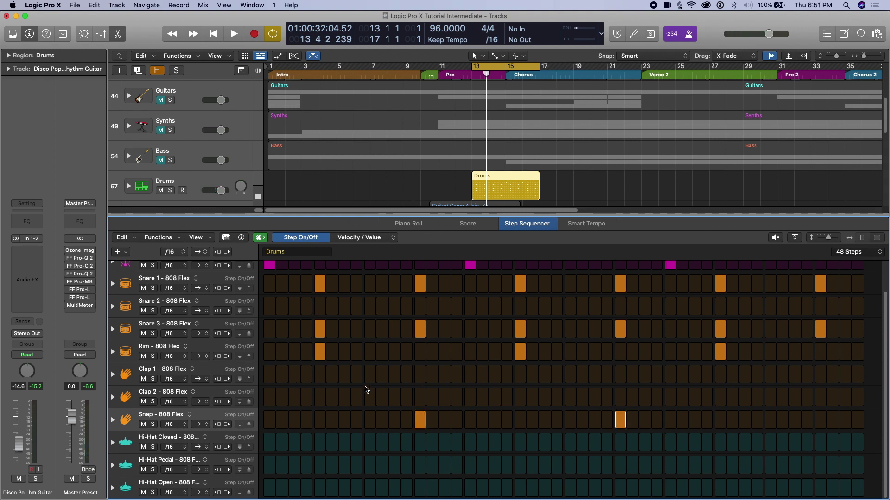
Open the step-rate pop-up for the Hi-Hat Closed row
{"action": "left_click", "coordinate": [182, 448]}
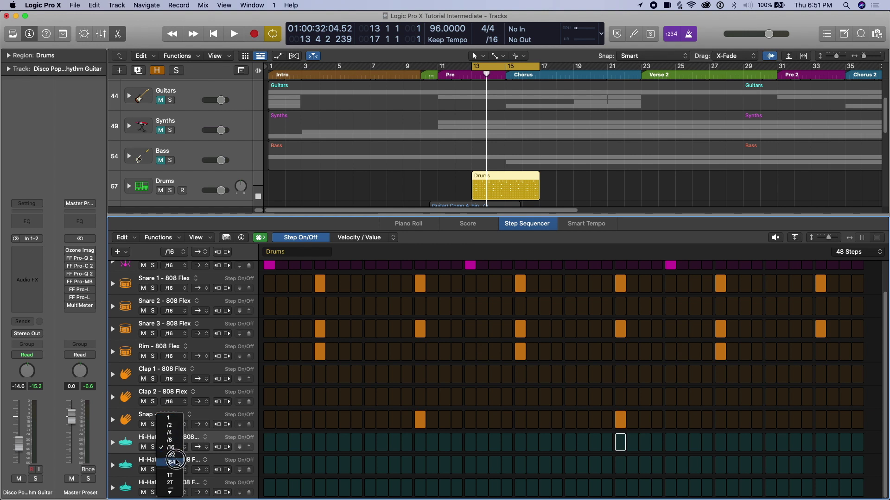
Leave the rate unchanged, turn on every Hi-Hat Closed step, and audition it
{"action": "left_click", "coordinate": [276, 449]}
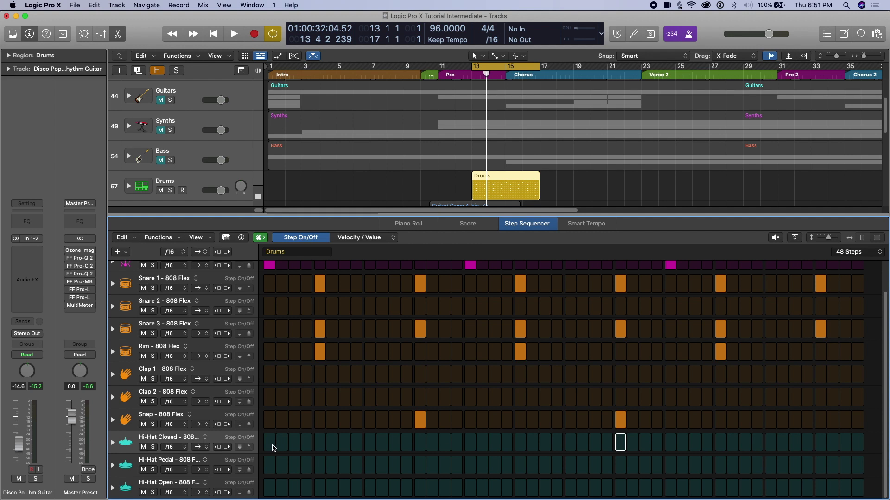
{"action": "left_click_drag", "start_coordinate": [270, 447], "coordinate": [862, 452]}
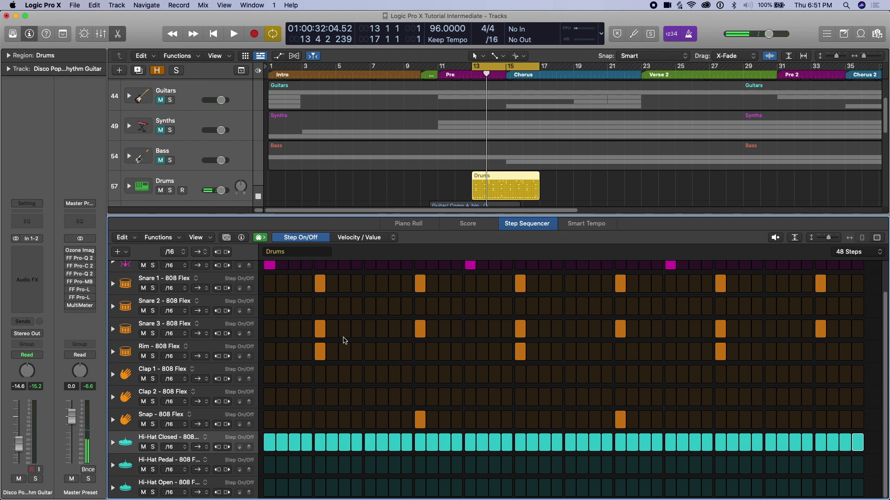
{"action": "key", "text": "space"}
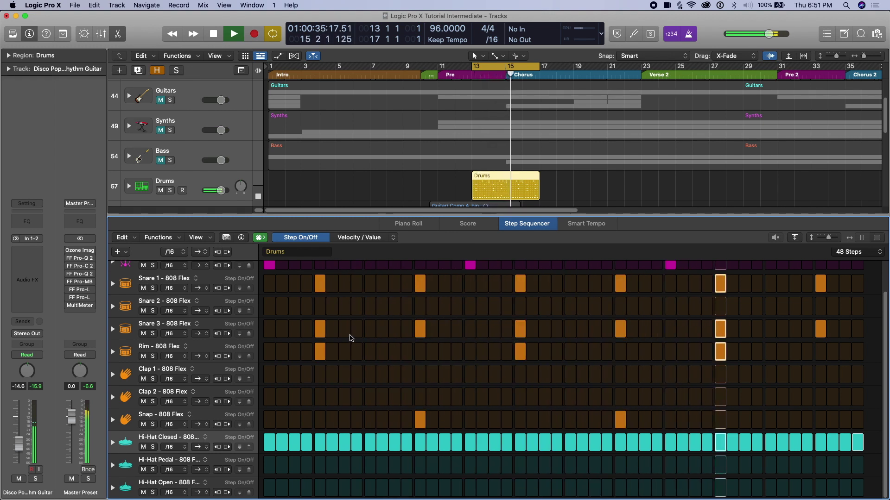
{"action": "key", "text": "space"}
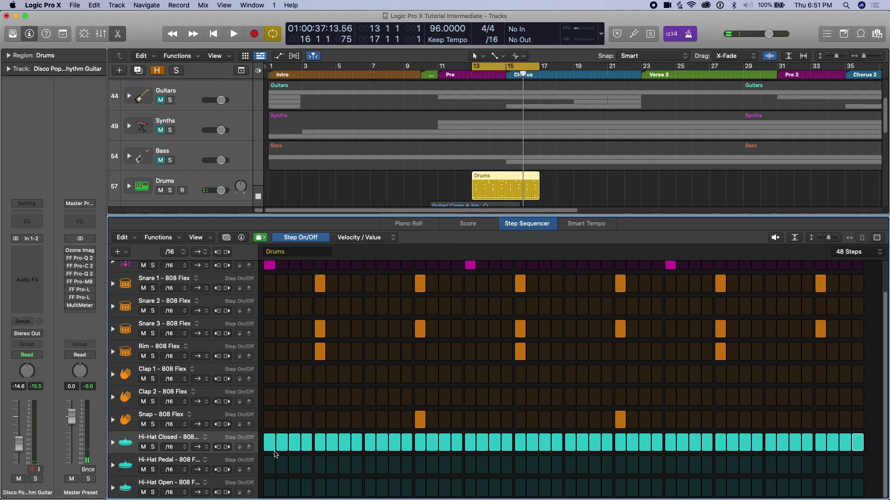
Turn off alternate Hi-Hat Closed steps so the hi-hat plays every other step
{"action": "left_click", "coordinate": [293, 444]}
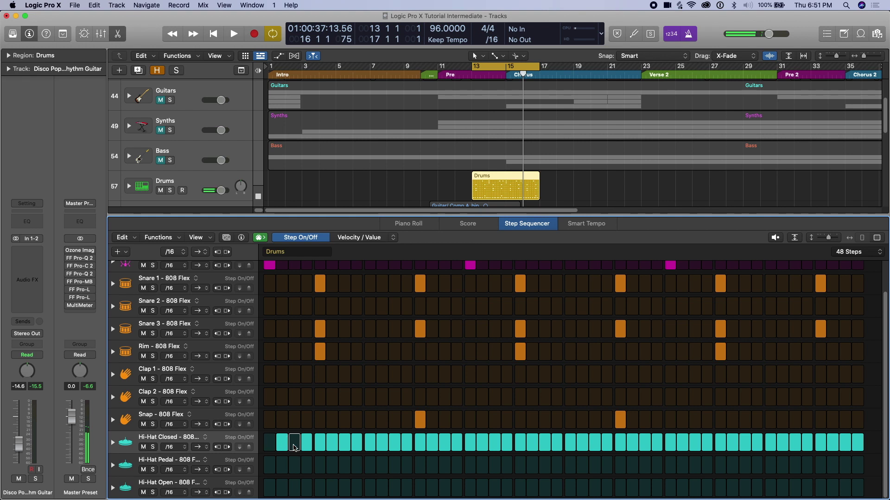
{"action": "left_click", "coordinate": [320, 444]}
{"action": "left_click", "coordinate": [344, 444]}
{"action": "left_click", "coordinate": [370, 443]}
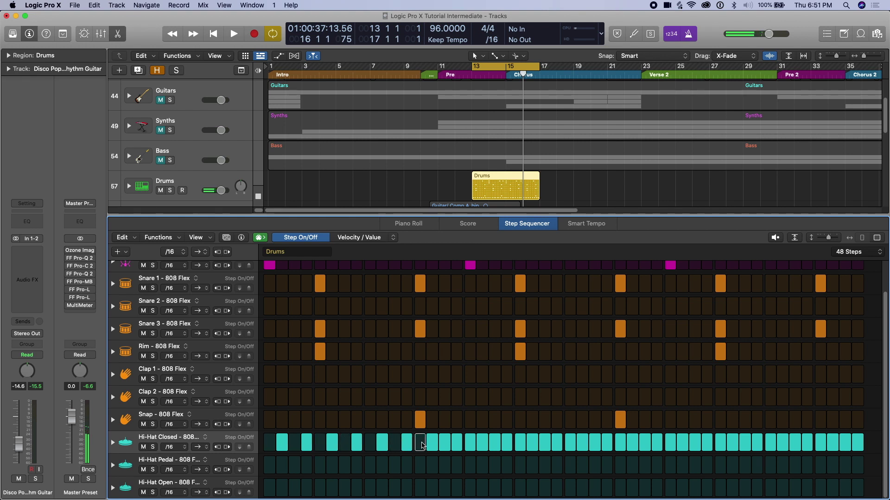
{"action": "left_click", "coordinate": [473, 443]}
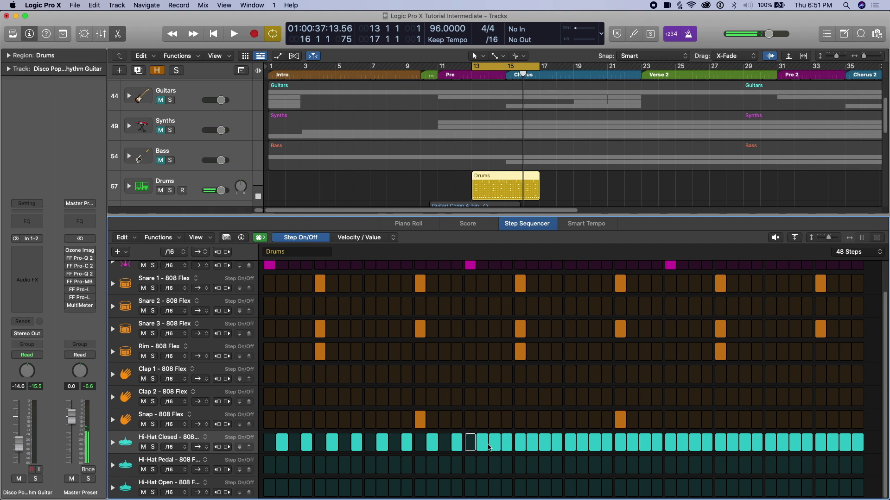
{"action": "left_click", "coordinate": [332, 444]}
{"action": "left_click", "coordinate": [356, 444]}
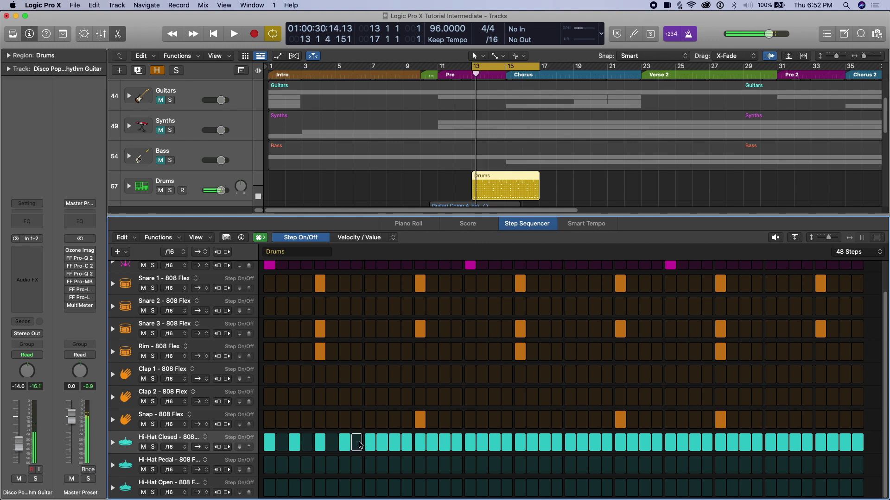
{"action": "left_click", "coordinate": [383, 444]}
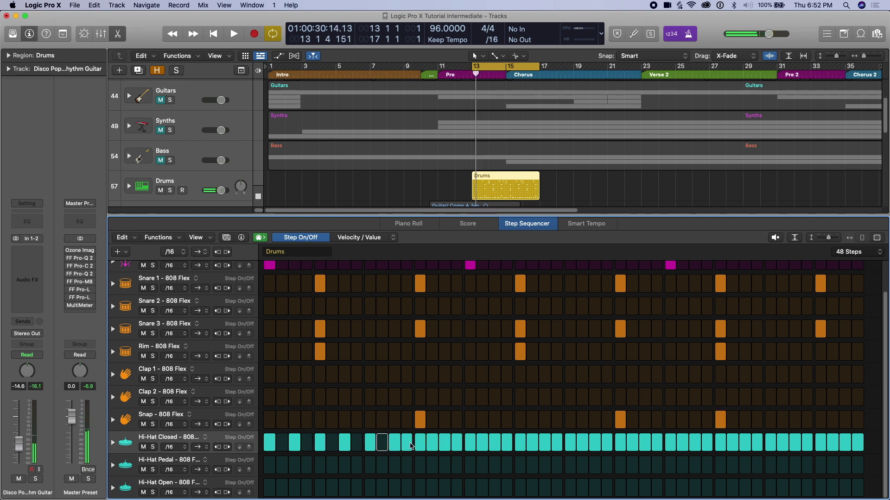
{"action": "left_click", "coordinate": [407, 444]}
{"action": "left_click", "coordinate": [431, 444]}
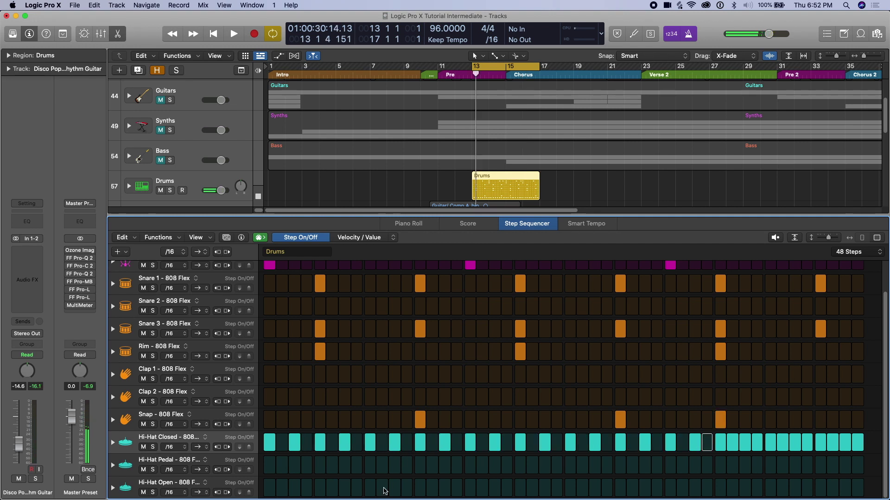
Audition the thinned hi-hats, then switch off most Hi-Hat Closed steps
{"action": "key", "text": "space"}
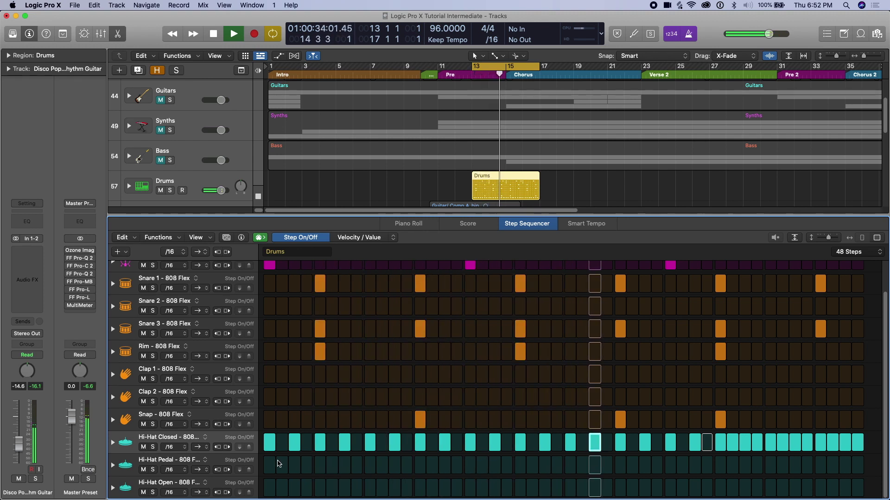
{"action": "key", "text": "space"}
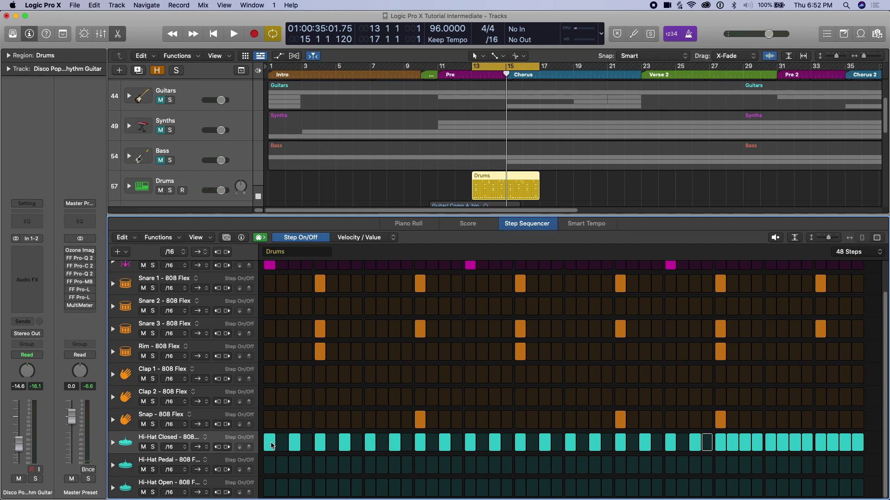
{"action": "left_click_drag", "start_coordinate": [272, 445], "coordinate": [862, 444]}
Clear the Hi-Hat Closed row, set its rate to /8, fill every step, and audition
{"action": "right_click", "coordinate": [217, 444]}
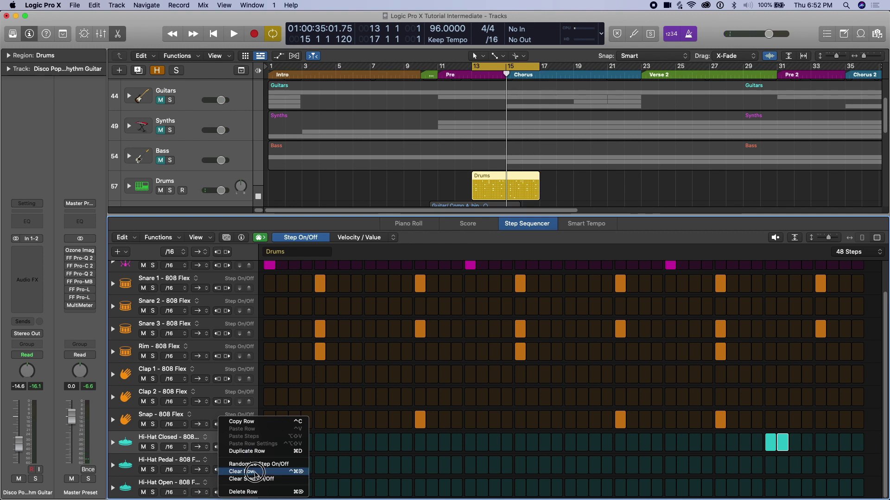
{"action": "left_click", "coordinate": [254, 471]}
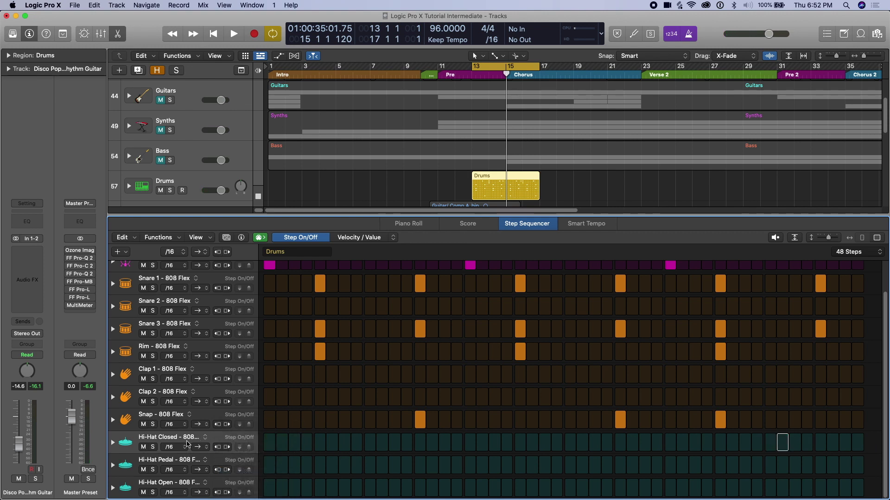
{"action": "left_click", "coordinate": [171, 447]}
{"action": "left_click", "coordinate": [171, 440]}
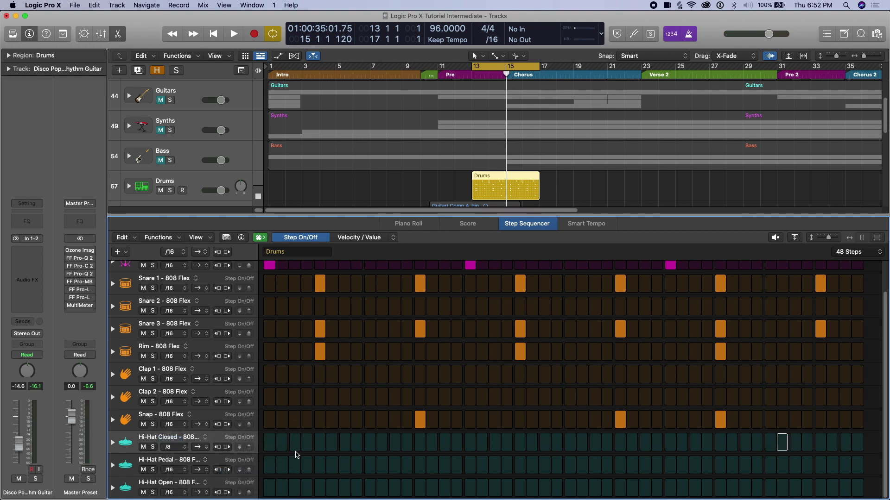
{"action": "left_click_drag", "start_coordinate": [271, 444], "coordinate": [851, 442]}
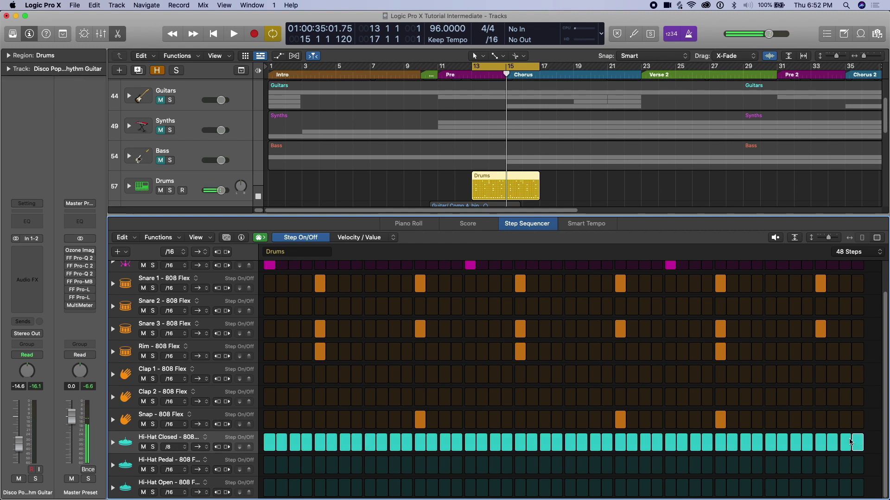
{"action": "key", "text": "space"}
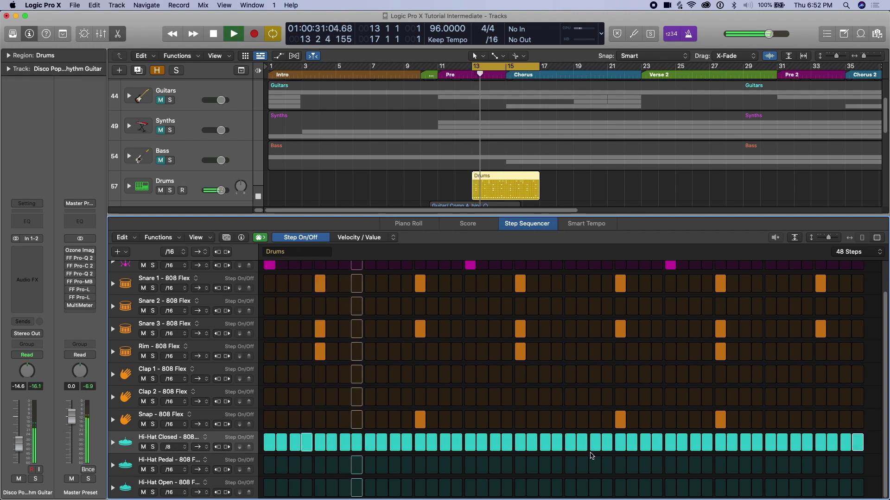
{"action": "key", "text": "space"}
Try a /4 hi-hat rate by ear, then set it back to /16
{"action": "left_click", "coordinate": [172, 447]}
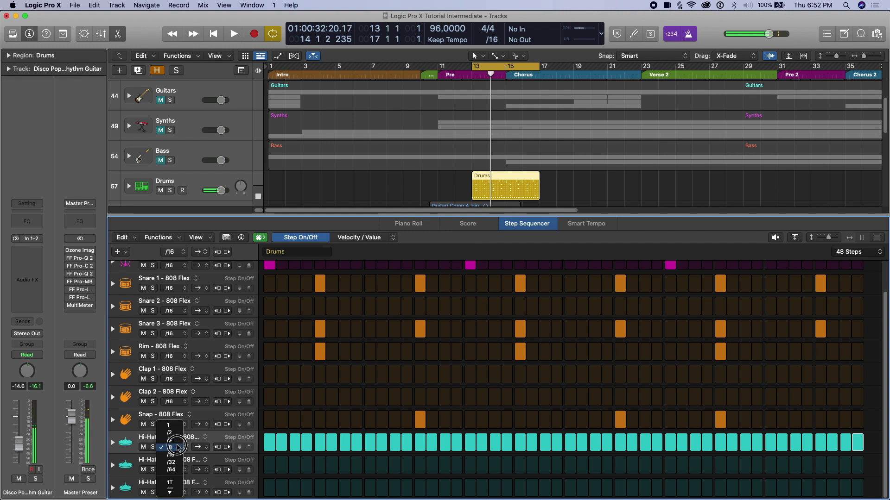
{"action": "left_click", "coordinate": [177, 443]}
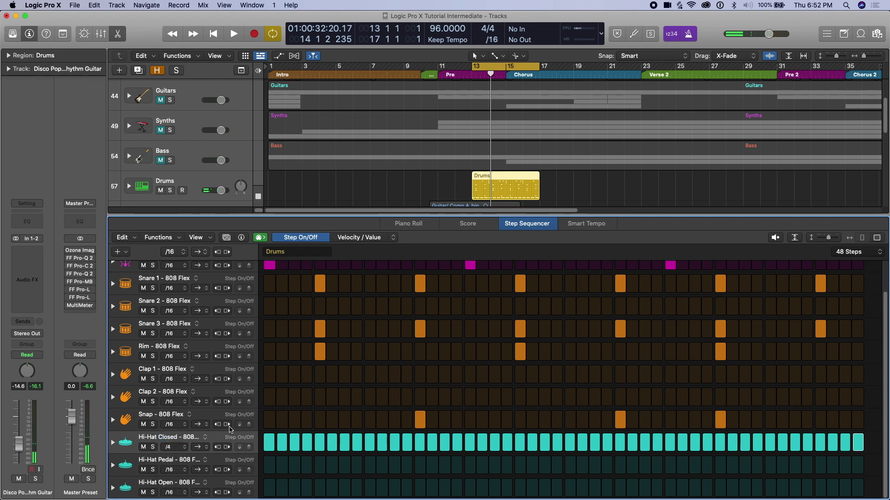
{"action": "key", "text": "space"}
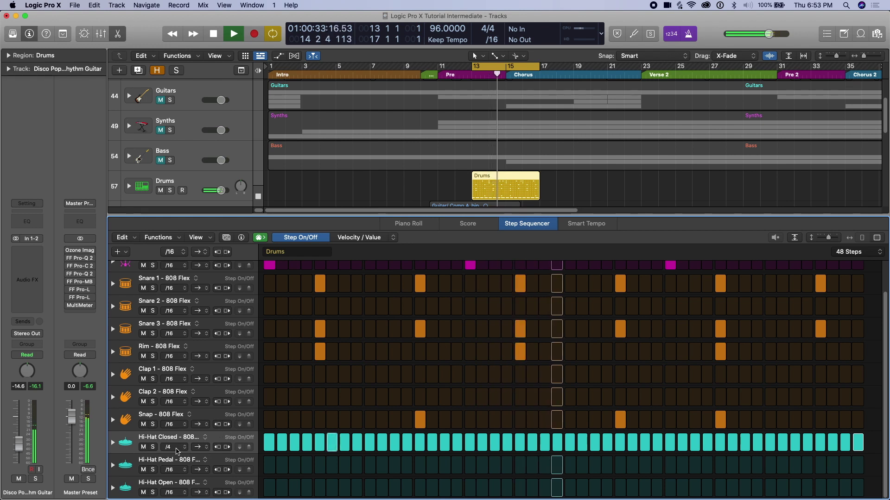
{"action": "key", "text": "space"}
{"action": "left_click", "coordinate": [176, 447]}
{"action": "left_click", "coordinate": [171, 493]}
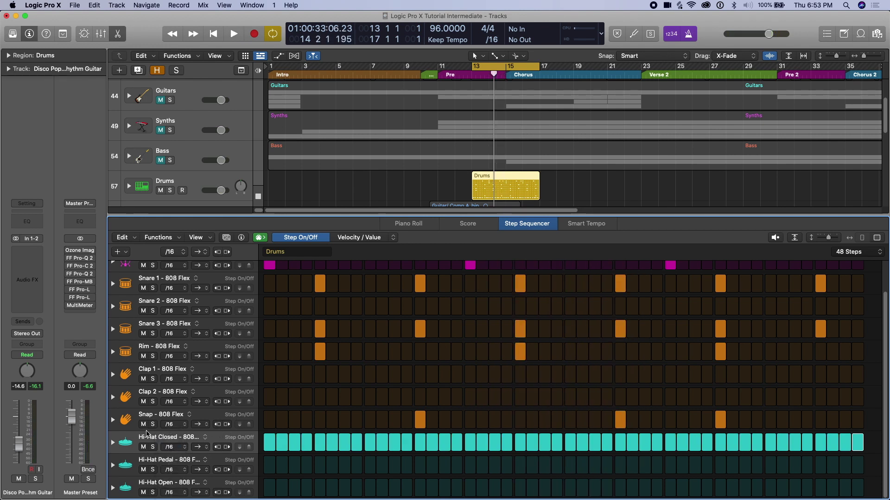
Set the Hi-Hat Closed step rate to /8
{"action": "left_click", "coordinate": [176, 449]}
{"action": "left_click", "coordinate": [178, 440]}
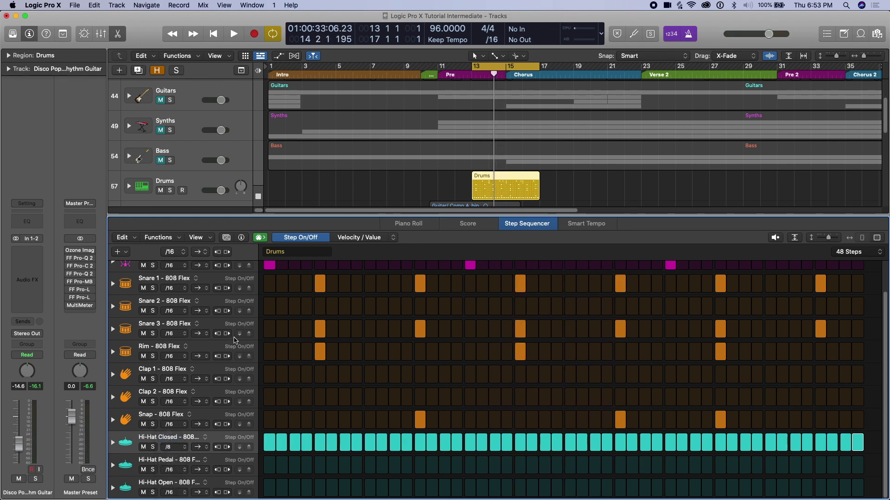
{"action": "scroll", "coordinate": [190, 391], "scroll_direction": "up", "scroll_amount": 2}
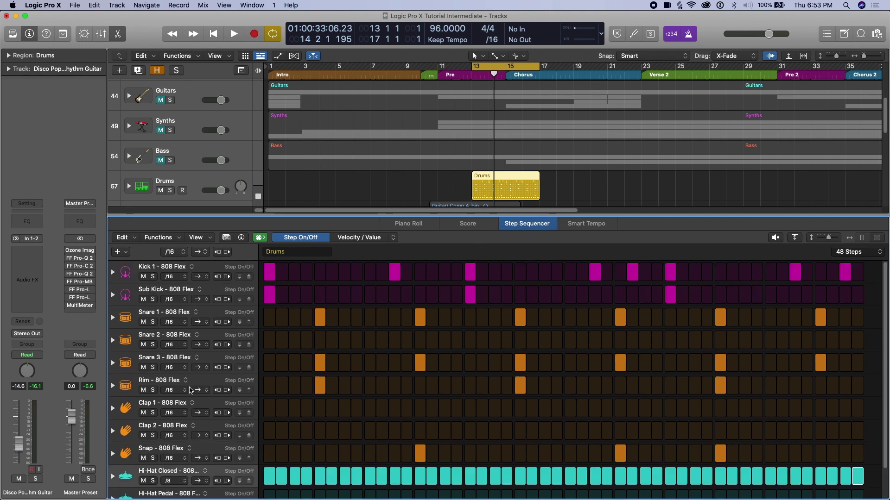
Expand Kick 1's lanes to check its first step's velocity, then collapse them
{"action": "left_click", "coordinate": [113, 275]}
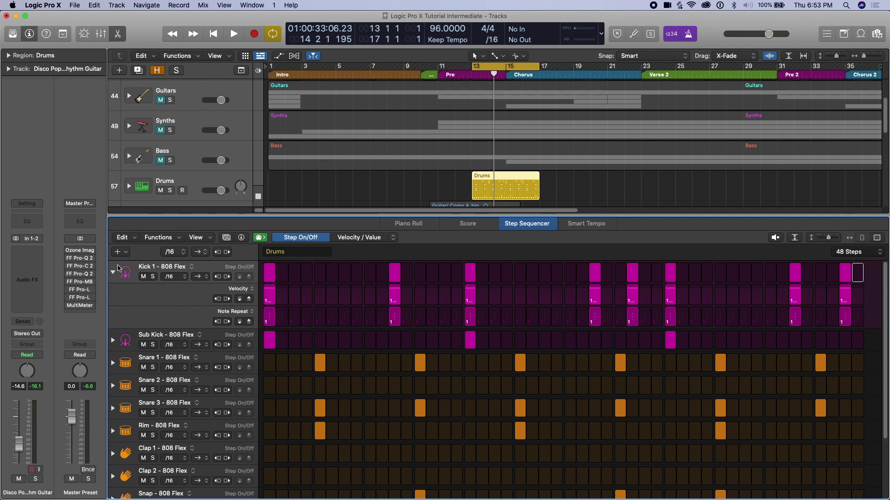
{"action": "left_click", "coordinate": [270, 272]}
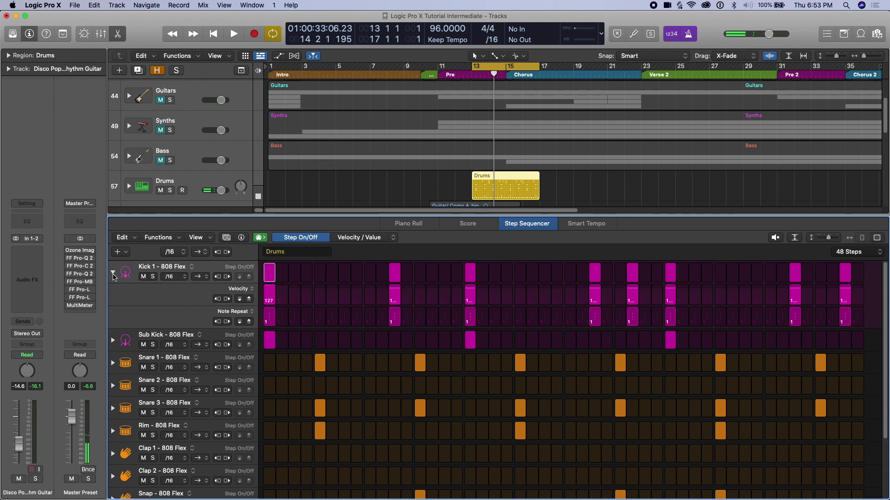
{"action": "left_click", "coordinate": [113, 274]}
Move the Hi-Hat Closed row to the top of the list, above Kick 1
{"action": "scroll", "coordinate": [206, 471], "scroll_direction": "down", "scroll_amount": 2}
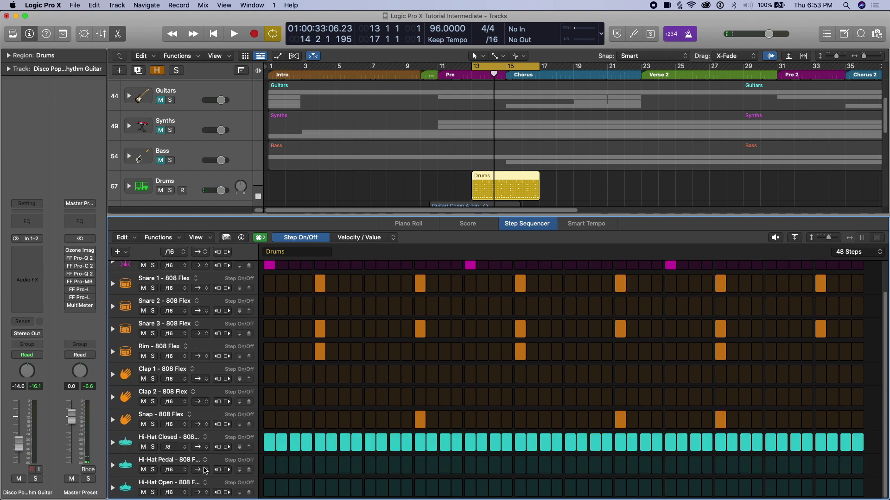
{"action": "scroll", "coordinate": [206, 444], "scroll_direction": "up", "scroll_amount": 2}
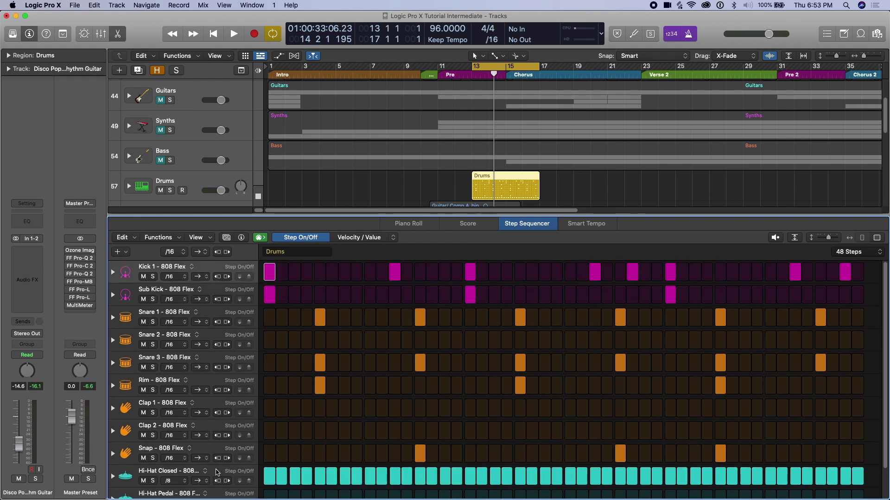
{"action": "left_click_drag", "start_coordinate": [217, 471], "coordinate": [221, 278]}
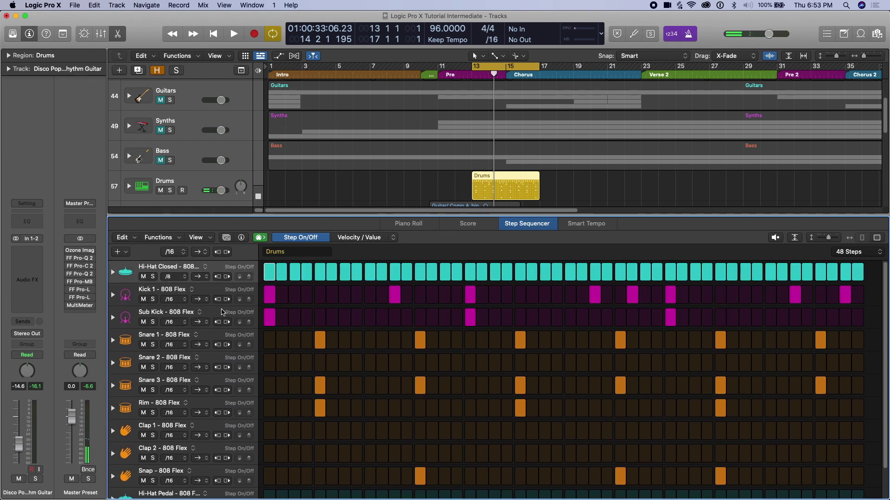
Vary the Hi-Hat Closed velocities to roughly 41–80 across the first half and audition
{"action": "left_click", "coordinate": [113, 272]}
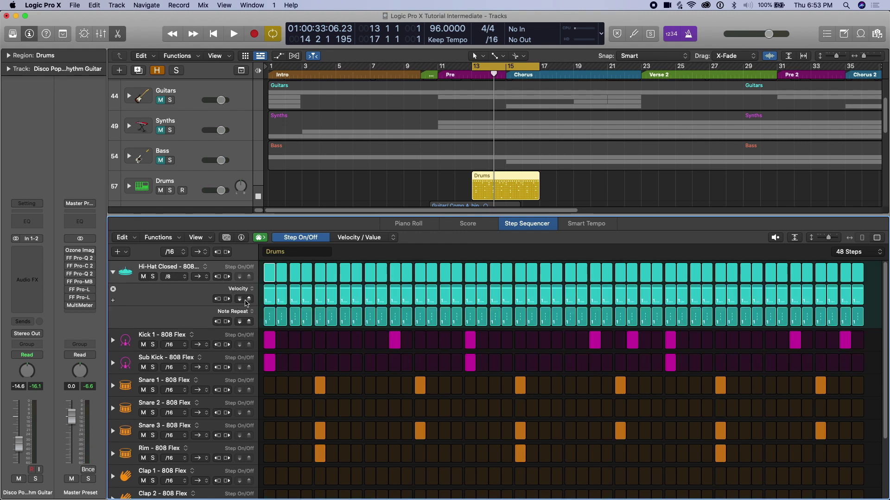
{"action": "left_click_drag", "start_coordinate": [240, 302], "coordinate": [484, 301]}
{"action": "key", "text": "space"}
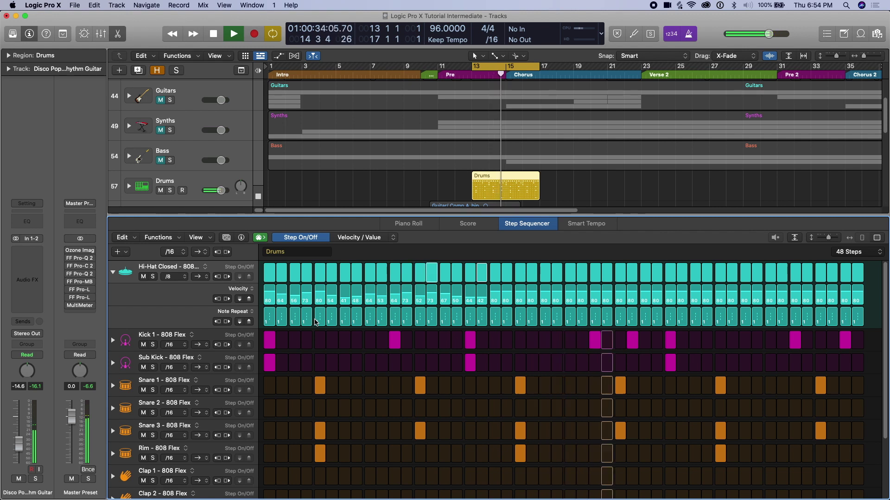
{"action": "key", "text": "space"}
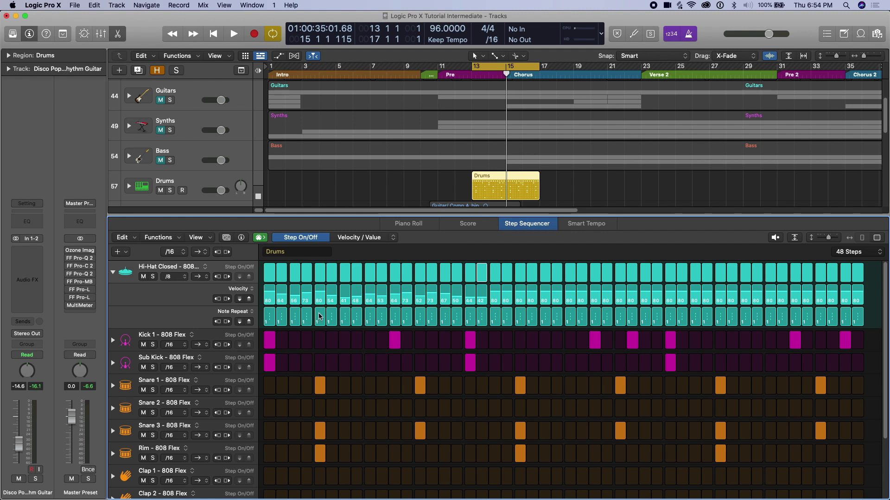
Set note repeats of 4 and 5 on steps 4, 5 and a later hi-hat step, then audition
{"action": "left_click_drag", "start_coordinate": [318, 315], "coordinate": [307, 242]}
{"action": "mouse_move", "coordinate": [320, 318]}
{"action": "left_mouse_down"}
{"action": "mouse_move", "coordinate": [325, 342]}
{"action": "mouse_move", "coordinate": [310, 320]}
{"action": "mouse_move", "coordinate": [314, 313]}
{"action": "left_mouse_up"}
{"action": "mouse_move", "coordinate": [323, 324]}
{"action": "left_mouse_down"}
{"action": "mouse_move", "coordinate": [318, 314]}
{"action": "mouse_move", "coordinate": [336, 324]}
{"action": "left_mouse_up"}
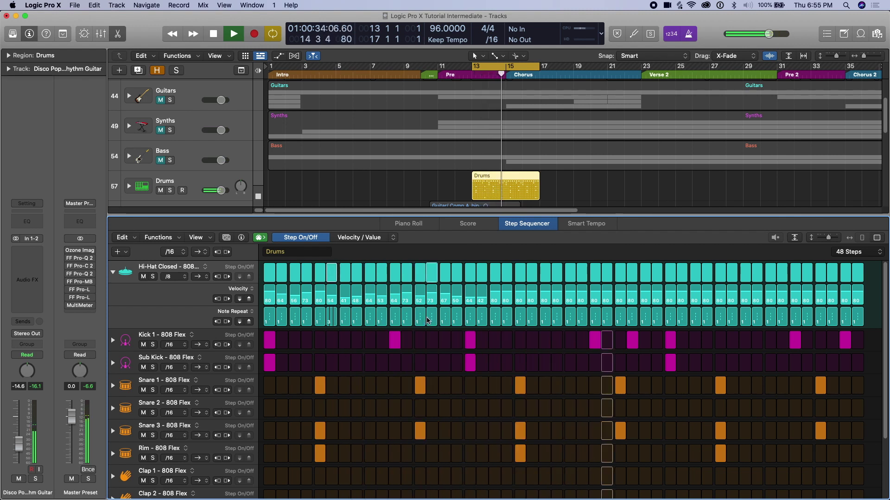
{"action": "key", "text": "space"}
{"action": "left_click_drag", "start_coordinate": [426, 319], "coordinate": [428, 311]}
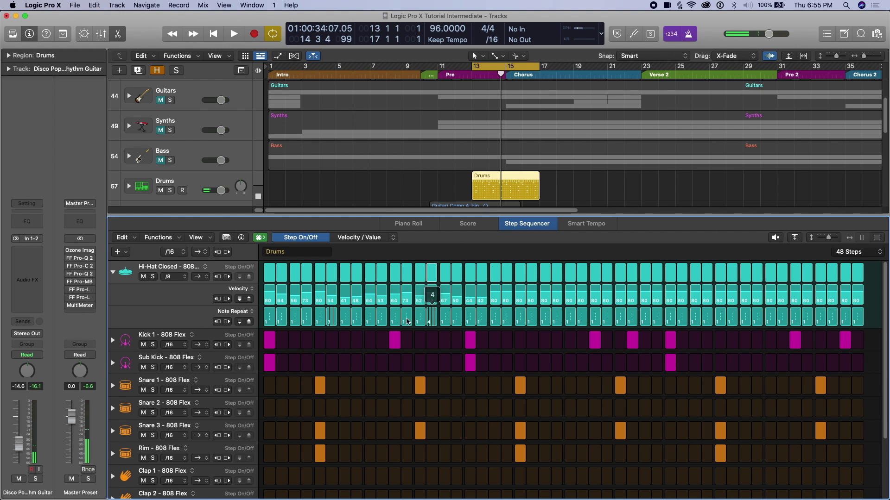
{"action": "left_click_drag", "start_coordinate": [332, 320], "coordinate": [332, 320]}
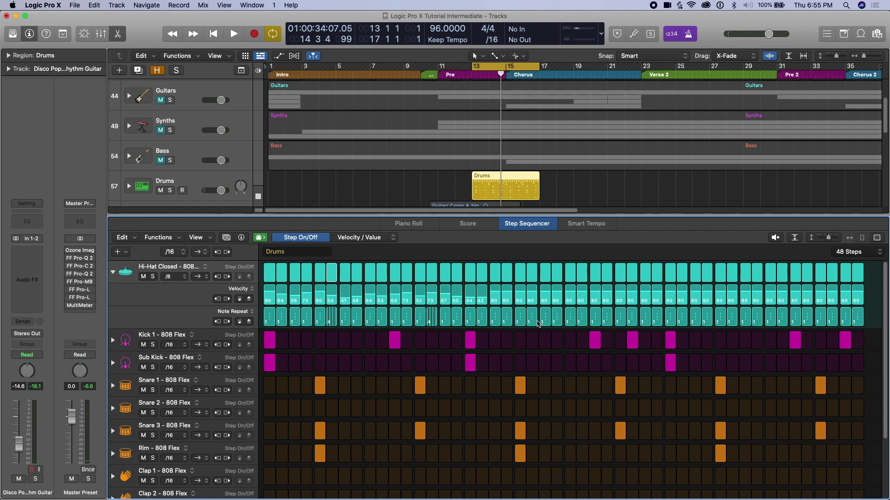
{"action": "key", "text": "space"}
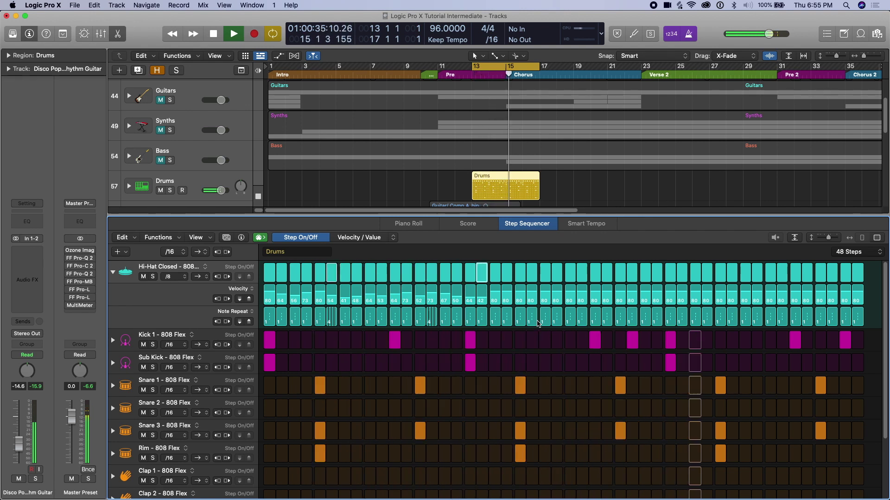
{"action": "key", "text": "space"}
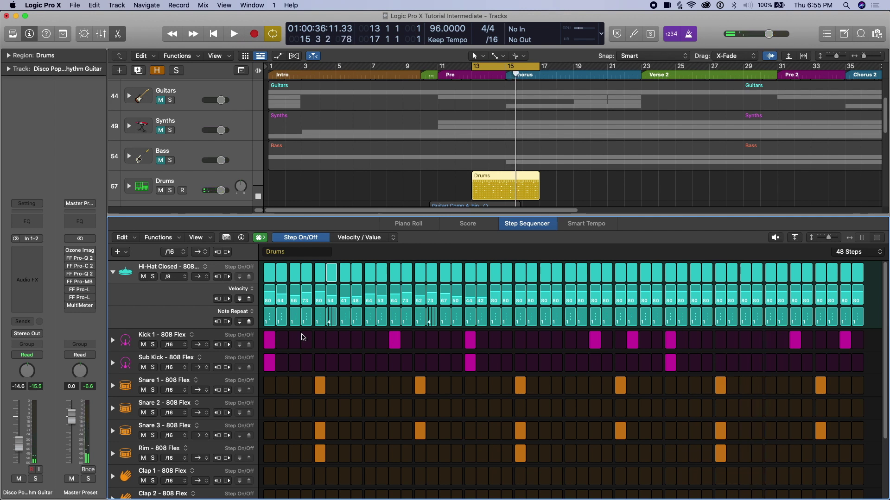
Drag the Hi-Hat Closed loop end marker to step 16, audition, and fold the lanes away
{"action": "left_click", "coordinate": [111, 323]}
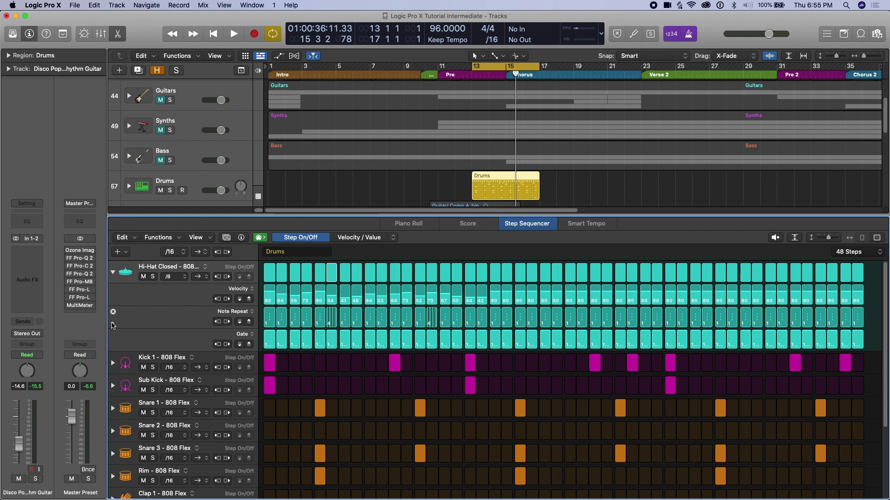
{"action": "left_click", "coordinate": [113, 346]}
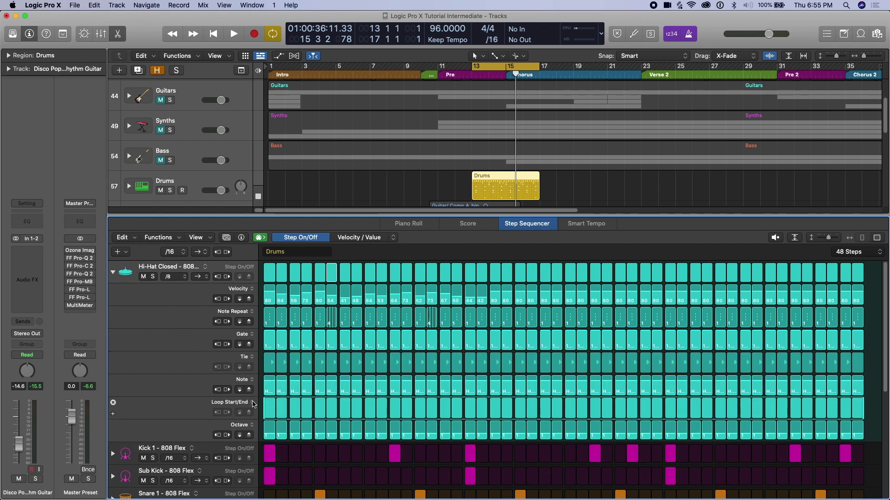
{"action": "left_click_drag", "start_coordinate": [390, 404], "coordinate": [452, 424]}
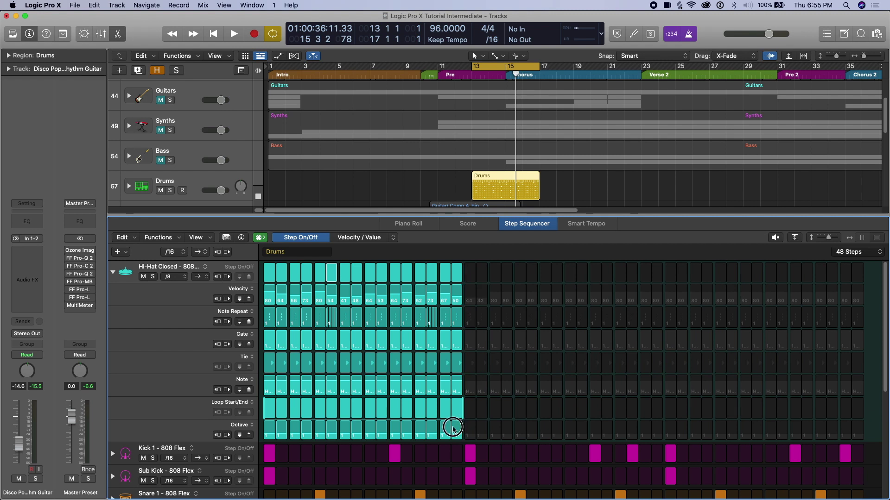
{"action": "key", "text": "space"}
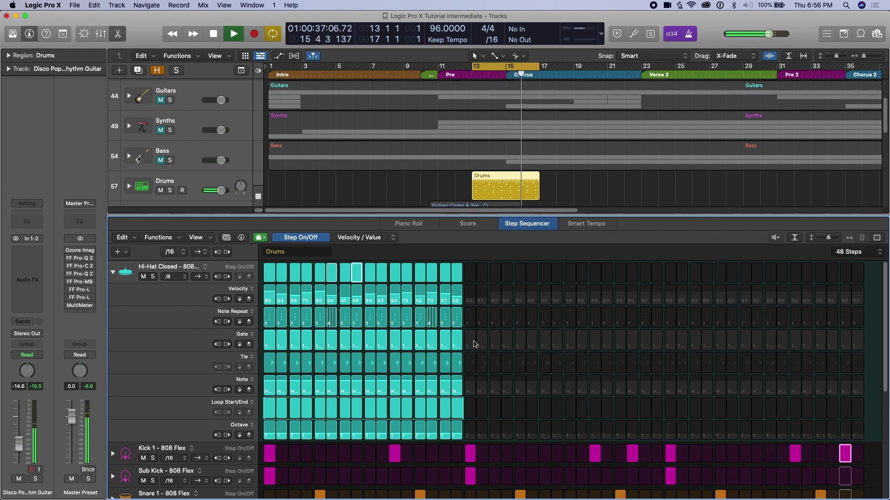
{"action": "key", "text": "space"}
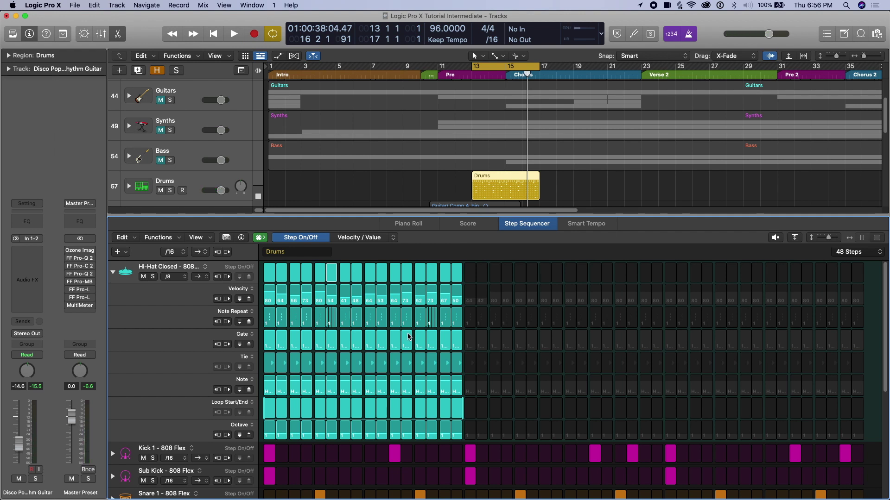
{"action": "left_click", "coordinate": [112, 273]}
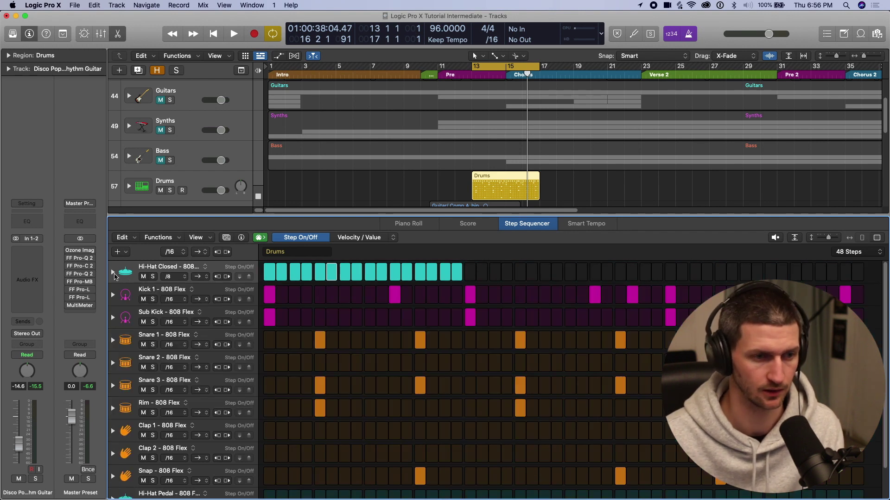
Shorten the hi-hat loop to 15 steps, set its rate to /32, and start playback
{"action": "left_click", "coordinate": [113, 273]}
{"action": "left_click_drag", "start_coordinate": [461, 408], "coordinate": [447, 410]}
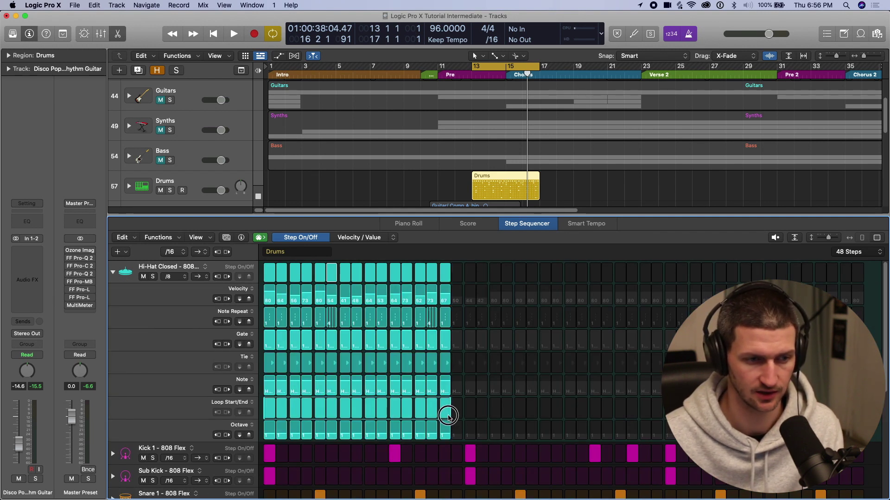
{"action": "left_click", "coordinate": [176, 278]}
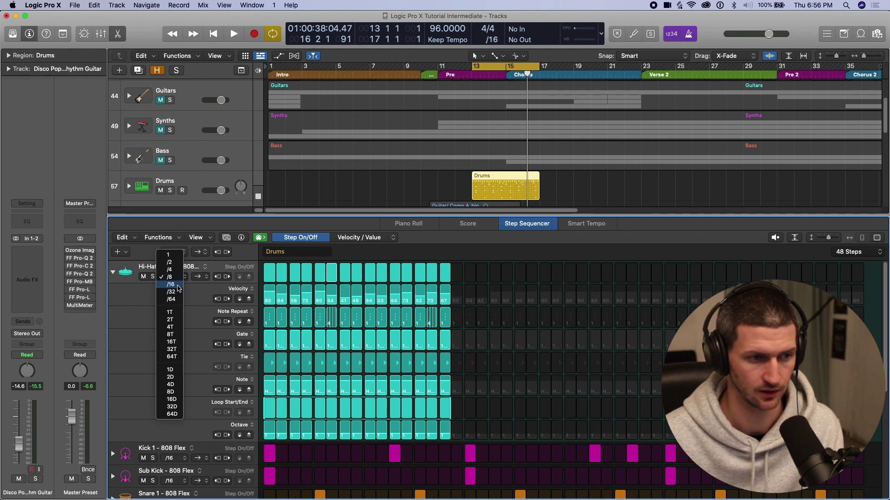
{"action": "left_click", "coordinate": [175, 292]}
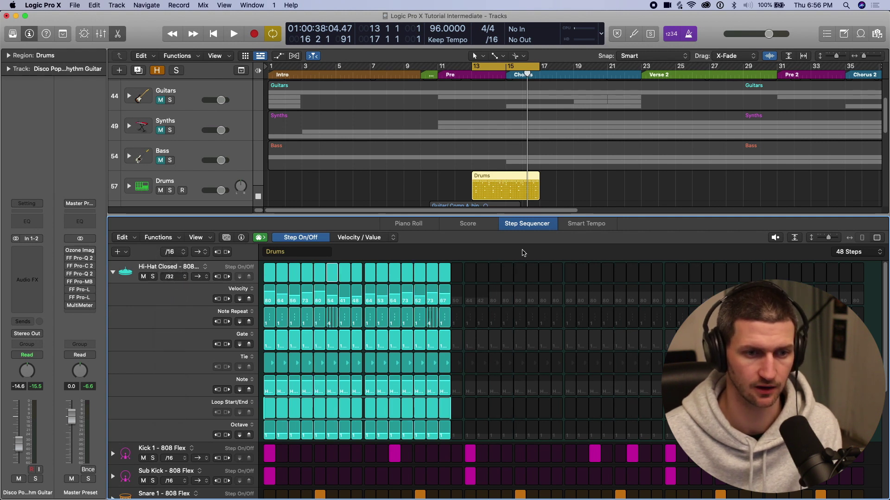
{"action": "scroll", "coordinate": [280, 429], "scroll_direction": "down", "scroll_amount": 2}
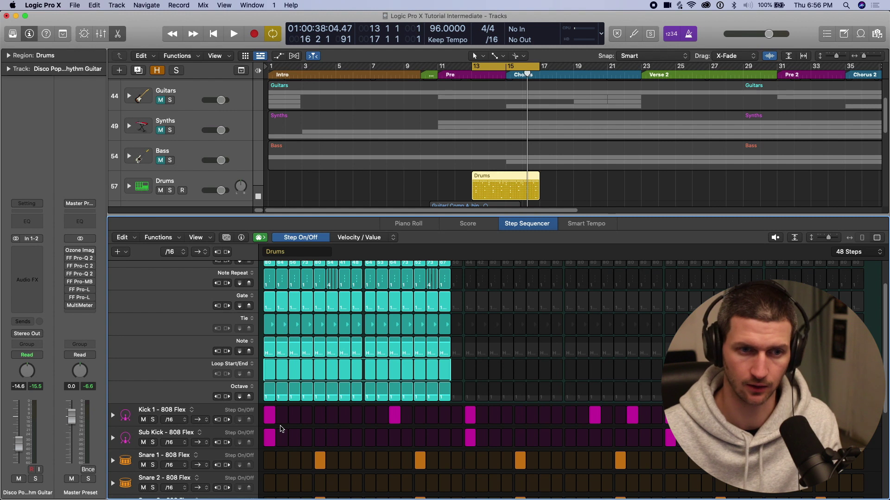
{"action": "scroll", "coordinate": [254, 308], "scroll_direction": "up", "scroll_amount": 2}
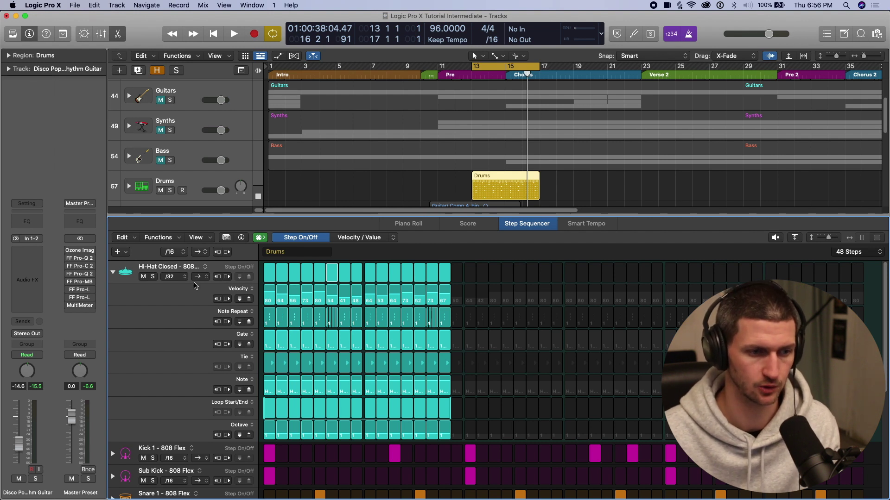
{"action": "left_click", "coordinate": [112, 273]}
{"action": "key", "text": "space"}
{"action": "key", "text": "space"}
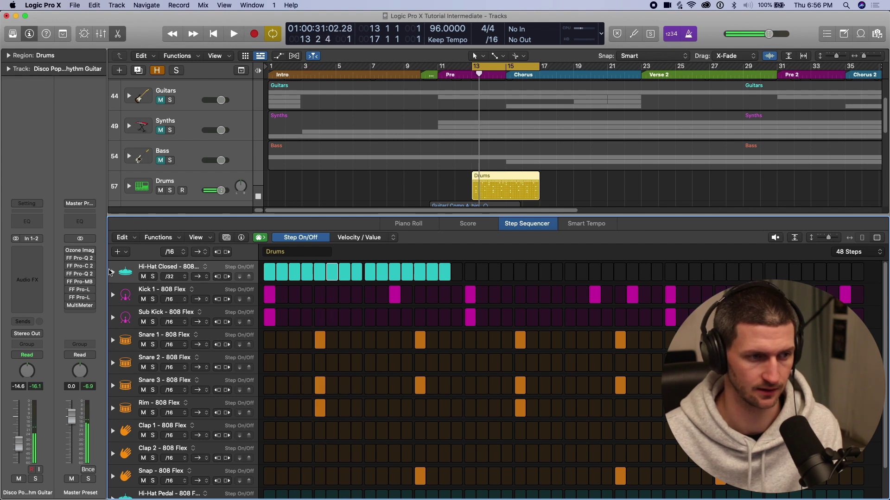
Change the closed hi-hat rate to /8, audition it, and collapse its parameter rows
{"action": "left_click", "coordinate": [113, 272]}
{"action": "left_click", "coordinate": [177, 277]}
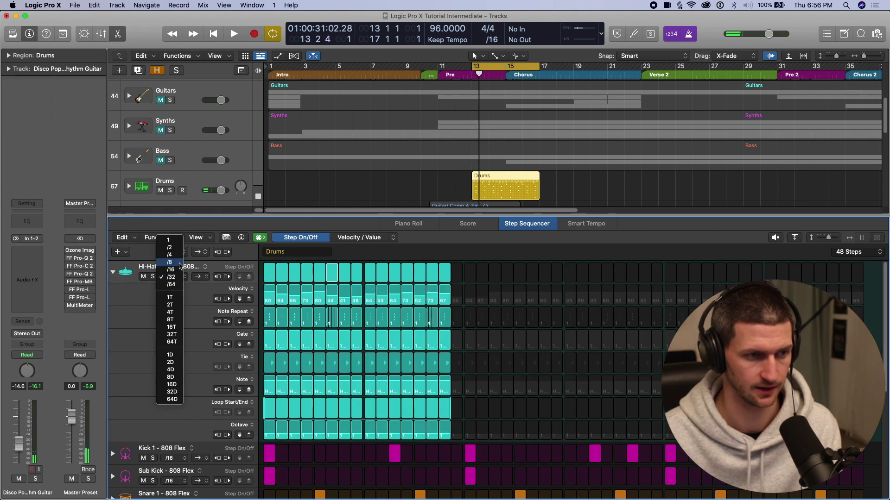
{"action": "left_click", "coordinate": [170, 262]}
{"action": "key", "text": "space"}
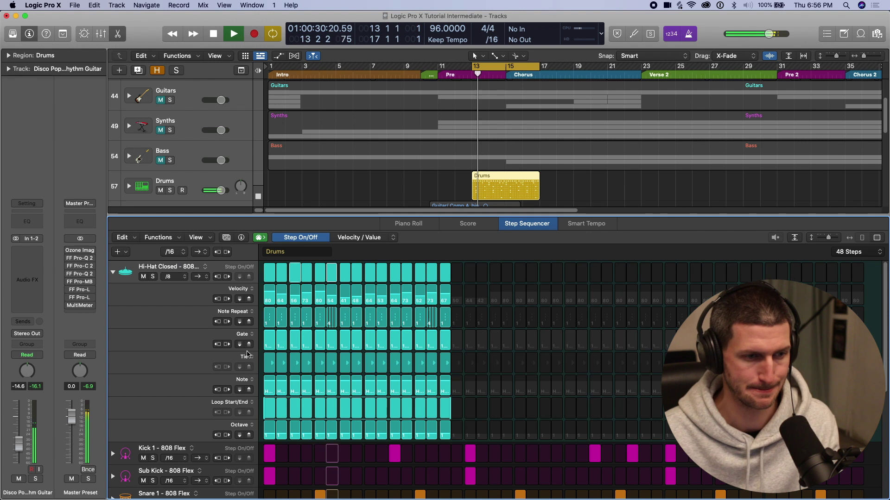
{"action": "key", "text": "space"}
{"action": "left_click", "coordinate": [113, 273]}
Select, unmute and record-arm the Synth track with the playhead at bar 13
{"action": "key", "text": "e"}
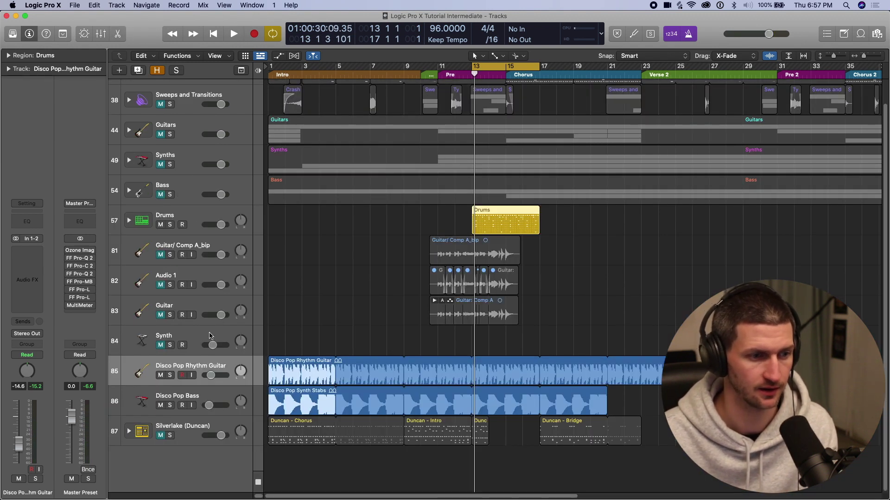
{"action": "left_click", "coordinate": [213, 344]}
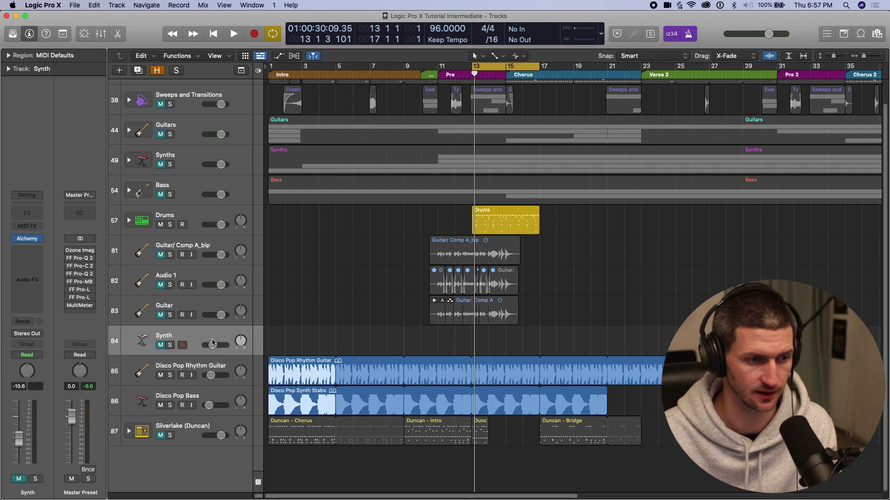
{"action": "left_click", "coordinate": [475, 72]}
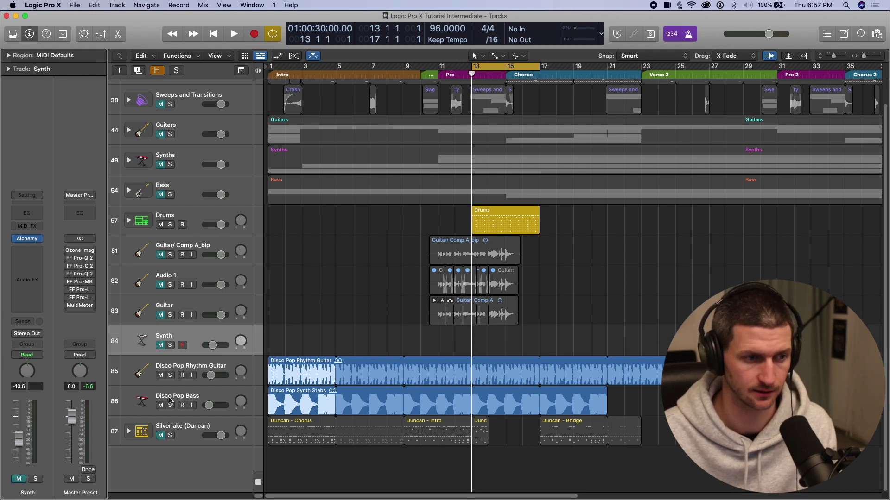
{"action": "left_click", "coordinate": [163, 346]}
{"action": "left_click", "coordinate": [182, 345]}
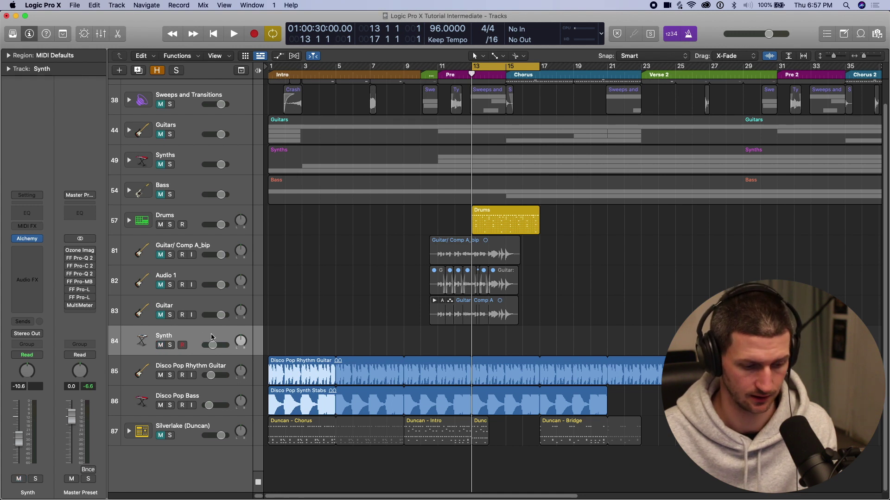
{"action": "key", "text": "e"}
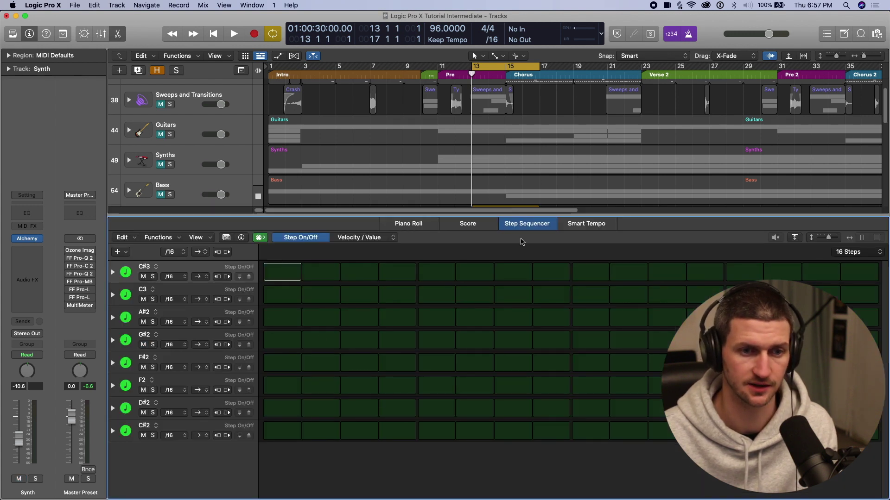
Enter a descending diagonal of steps: C#3, C3, A#2, G#2, F#2 on steps 1–5
{"action": "left_click", "coordinate": [277, 273]}
{"action": "left_click", "coordinate": [328, 296]}
{"action": "left_click", "coordinate": [359, 317]}
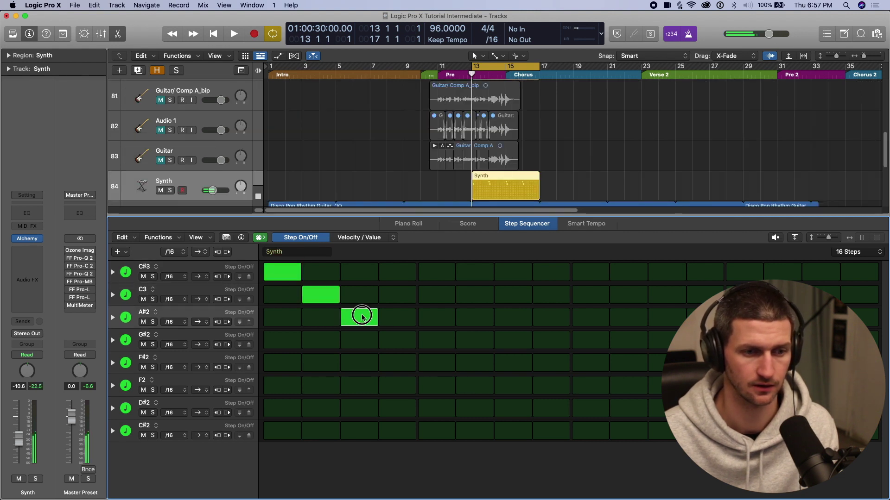
{"action": "left_click", "coordinate": [387, 339]}
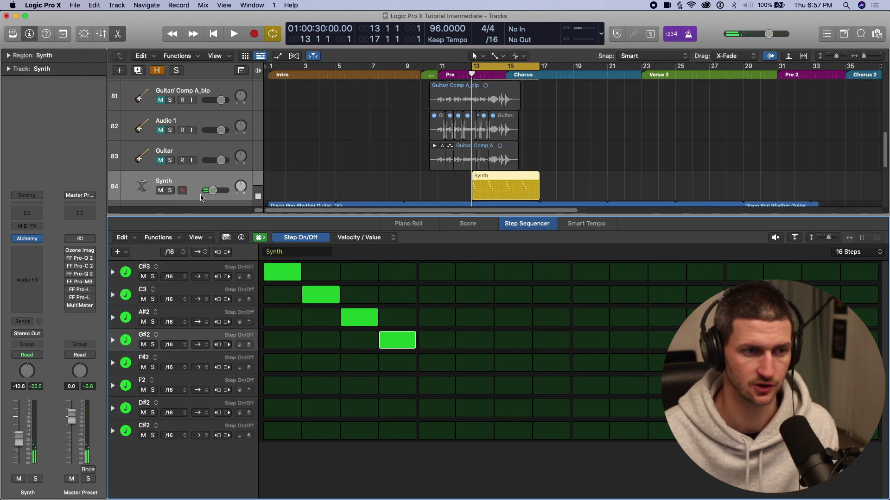
{"action": "left_click", "coordinate": [436, 364]}
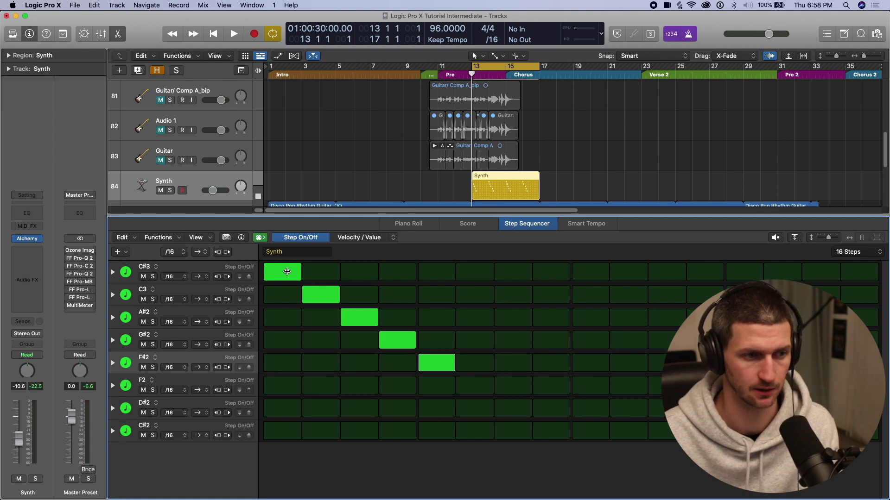
Keep the C#3 row at /16 and clear all the melody steps again
{"action": "left_click", "coordinate": [173, 277]}
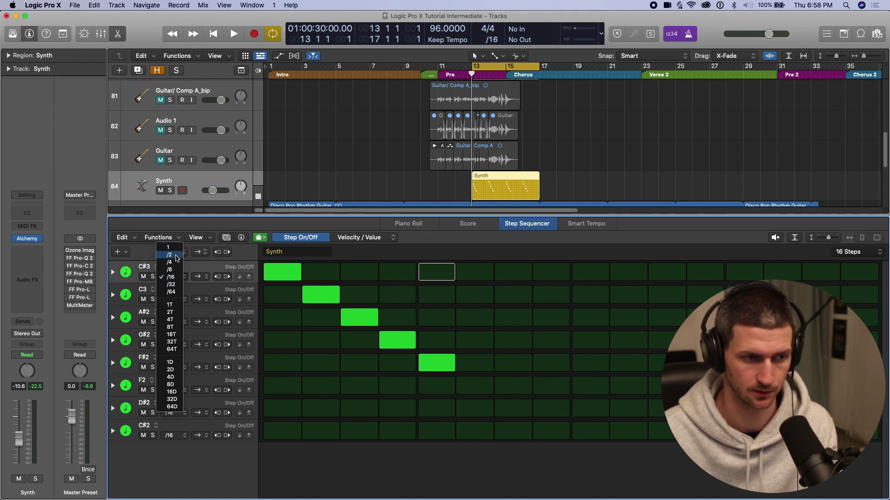
{"action": "left_click", "coordinate": [176, 277]}
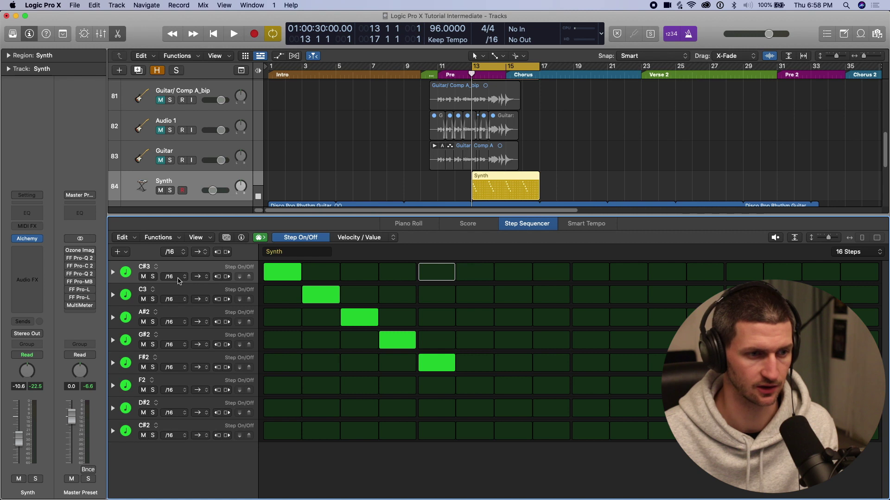
{"action": "left_click", "coordinate": [284, 268]}
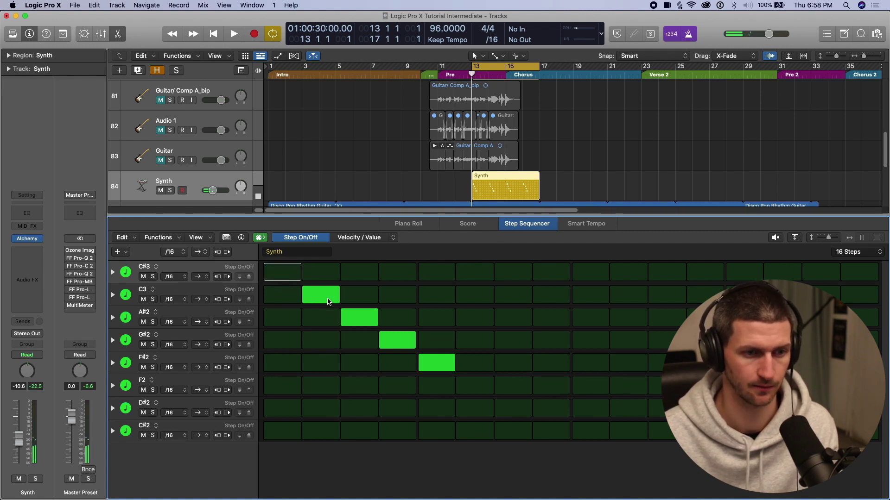
{"action": "left_click_drag", "start_coordinate": [328, 302], "coordinate": [437, 363]}
Close the step editor, select and solo the Drums track, and audition it
{"action": "key", "text": "e"}
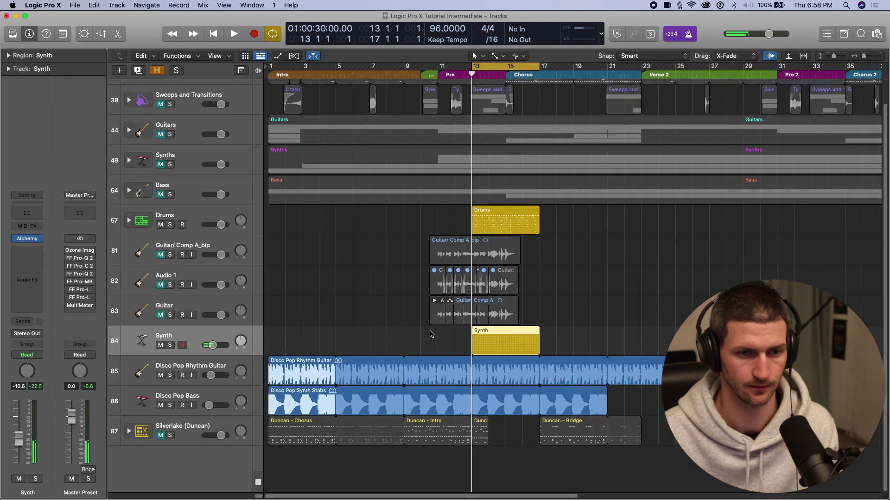
{"action": "key", "text": "Up"}
{"action": "key", "text": "Up"}
{"action": "key", "text": "Up"}
{"action": "key", "text": "Up"}
{"action": "left_click", "coordinate": [169, 225]}
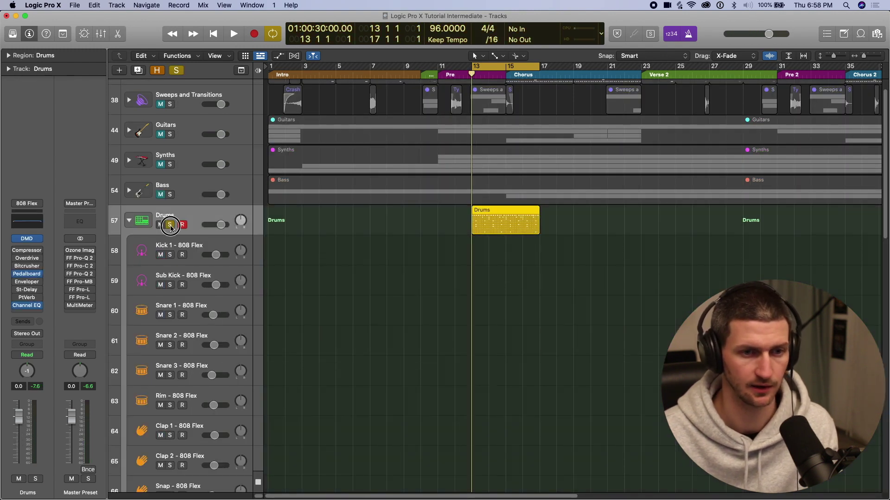
{"action": "key", "text": "space"}
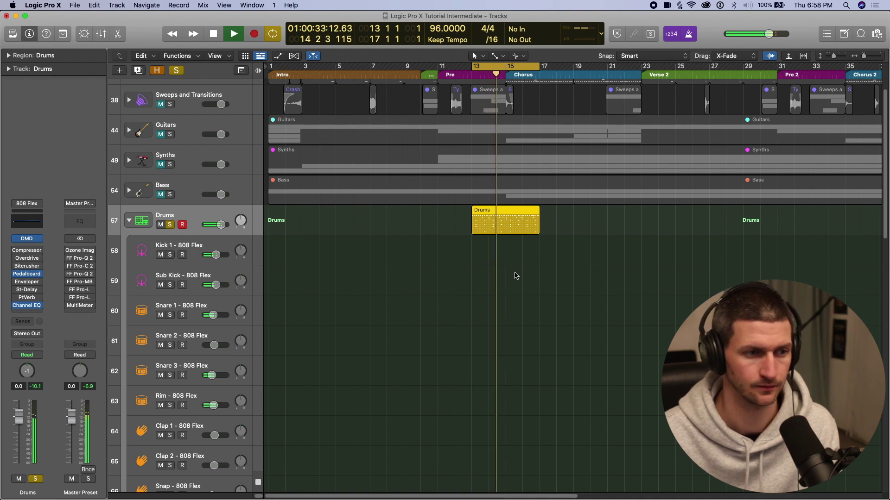
{"action": "key", "text": "space"}
{"action": "scroll", "coordinate": [505, 236], "scroll_direction": "down", "scroll_amount": 3}
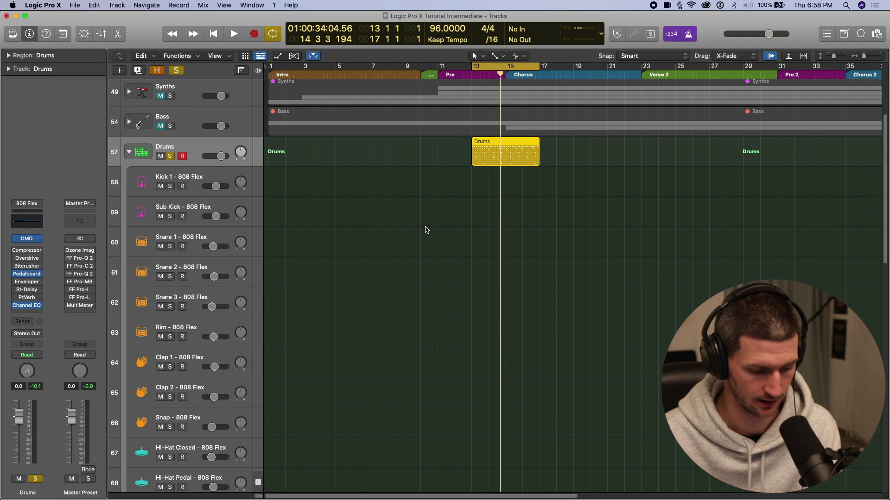
Convert the Drums region to a MIDI region and separate it by note pitch
{"action": "right_click", "coordinate": [503, 158]}
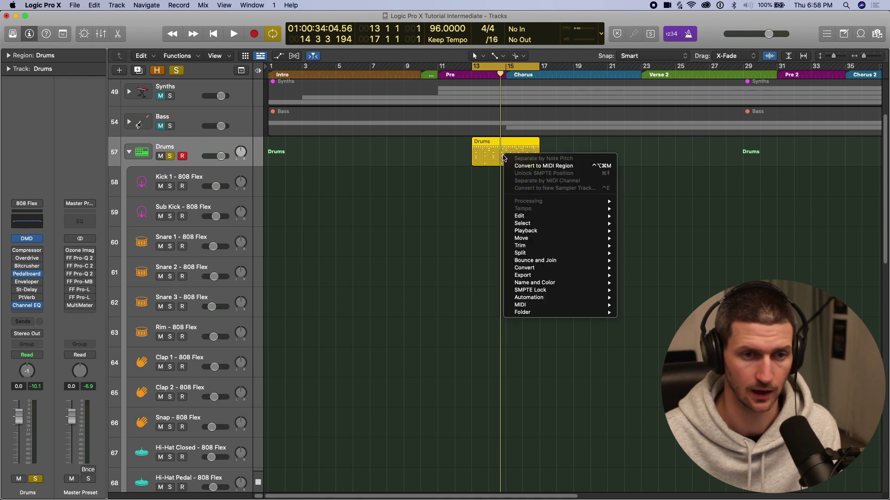
{"action": "left_click", "coordinate": [532, 166]}
{"action": "right_click", "coordinate": [494, 158]}
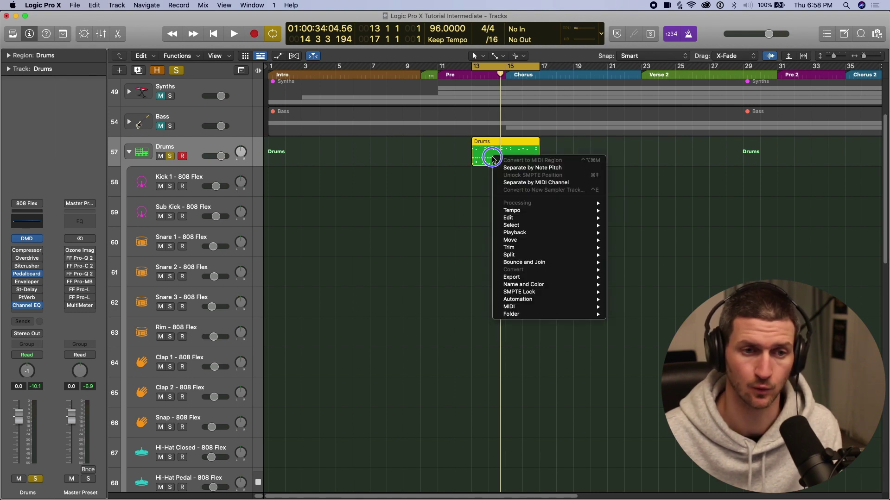
{"action": "mouse_move", "coordinate": [556, 307]}
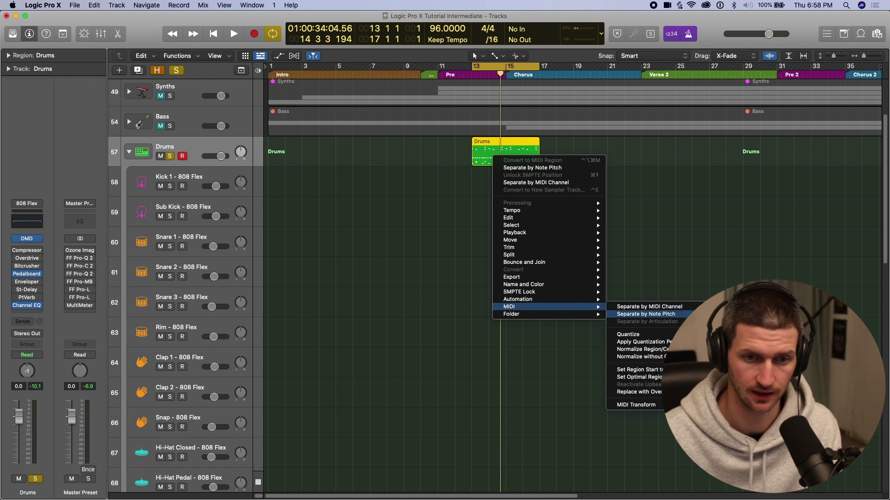
{"action": "left_click", "coordinate": [644, 314]}
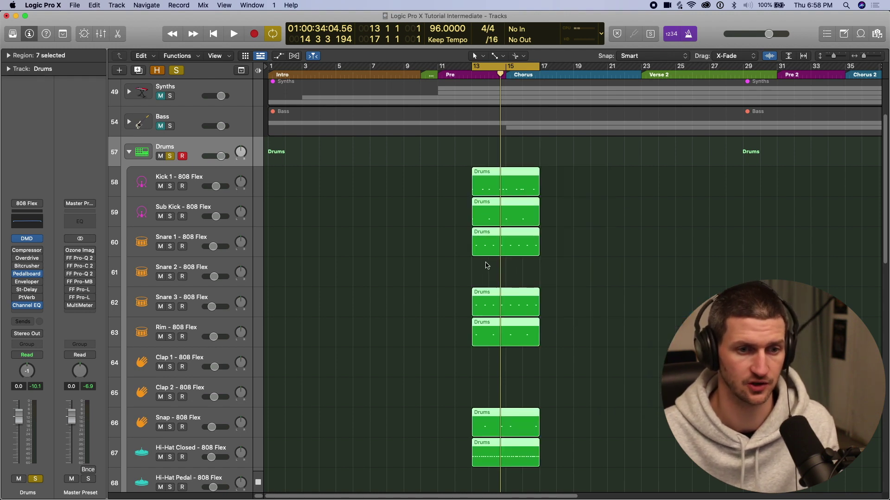
Open the seven split drum regions in the Piano Roll to view their notes
{"action": "scroll", "coordinate": [471, 246], "scroll_direction": "down", "scroll_amount": 8}
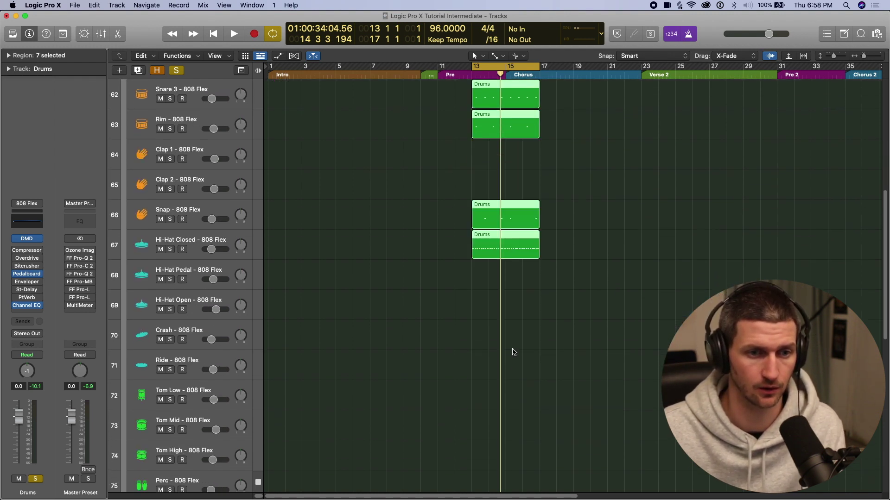
{"action": "scroll", "coordinate": [510, 347], "scroll_direction": "up", "scroll_amount": 5}
{"action": "scroll", "coordinate": [491, 301], "scroll_direction": "up", "scroll_amount": 2}
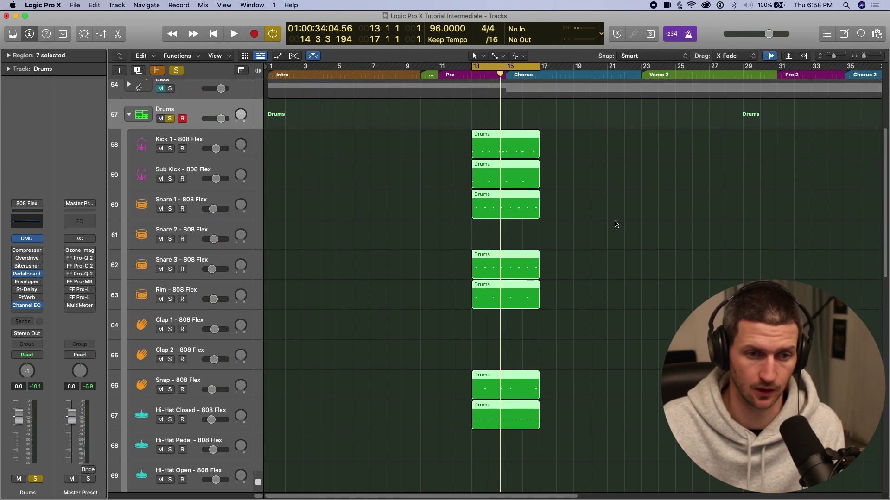
{"action": "double_click", "coordinate": [500, 209]}
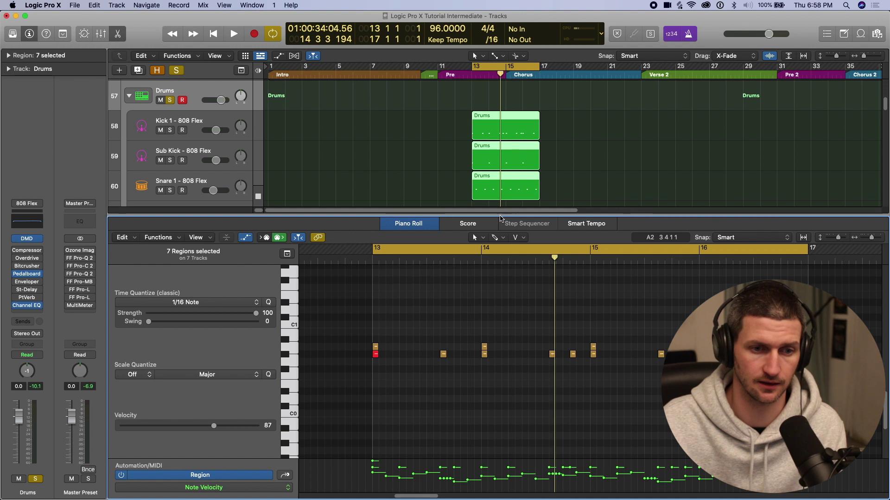
Close the Piano Roll to return to the Tracks area showing the bar 13 drum regions
{"action": "key", "text": "e"}
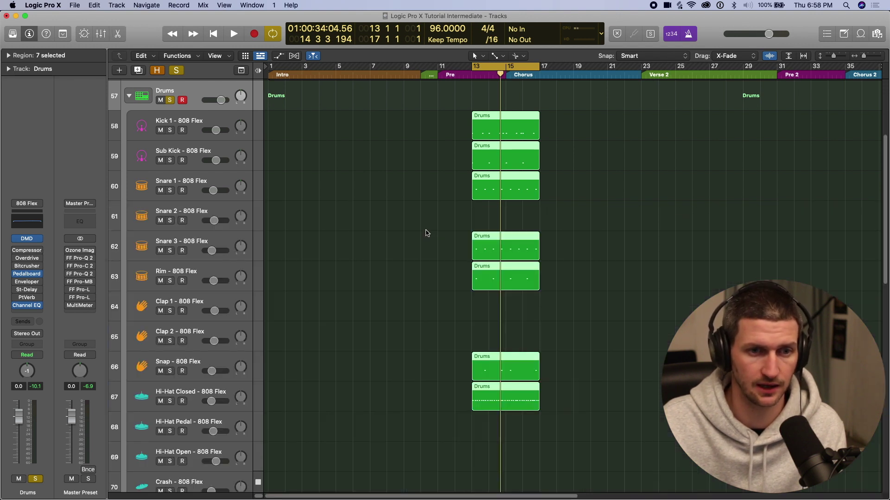